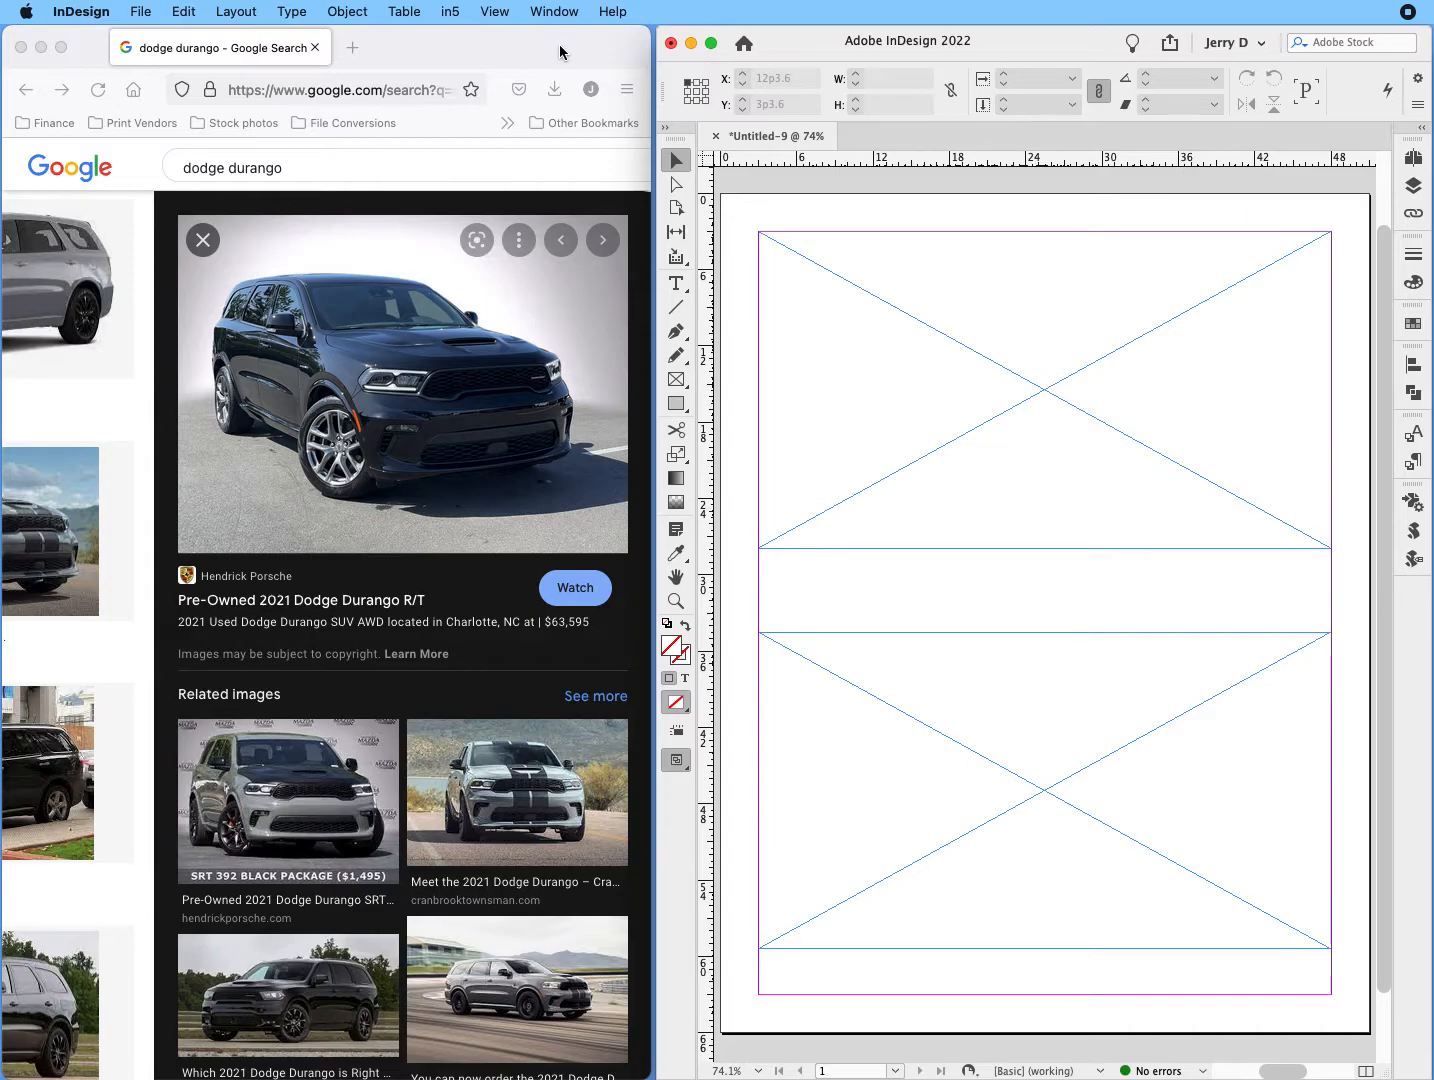
# - Copy the large black Dodge Durango photo from the browser and paste it into the upper frame in InDesign
pyautogui.click(381, 349)
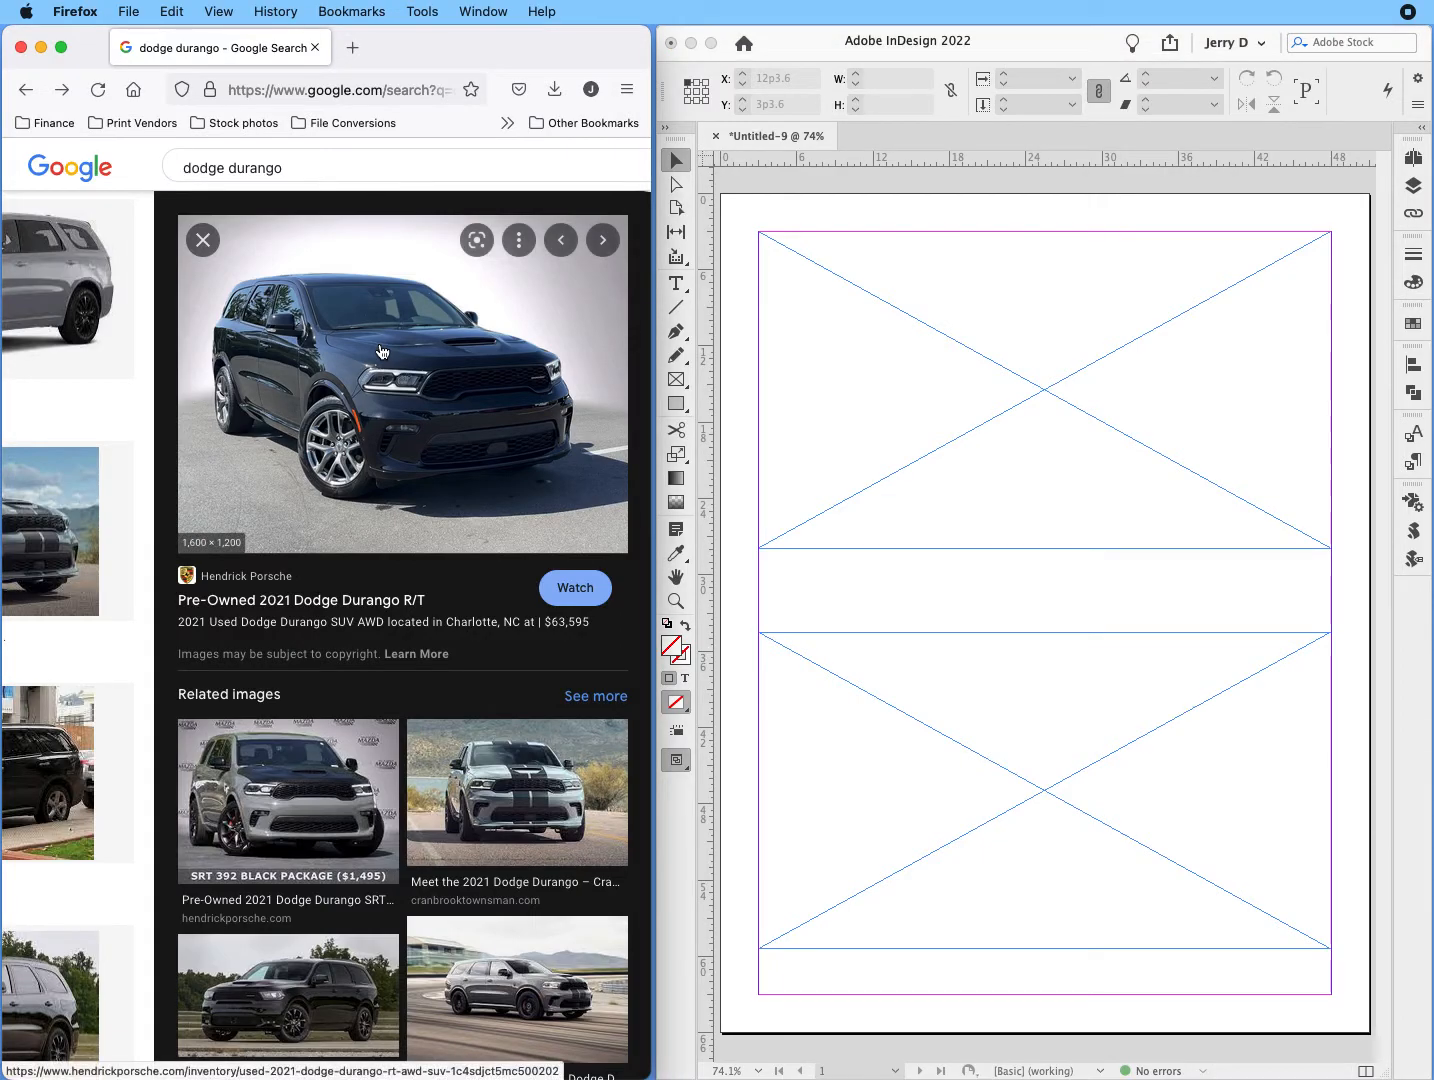
pyautogui.rightClick(382, 350)
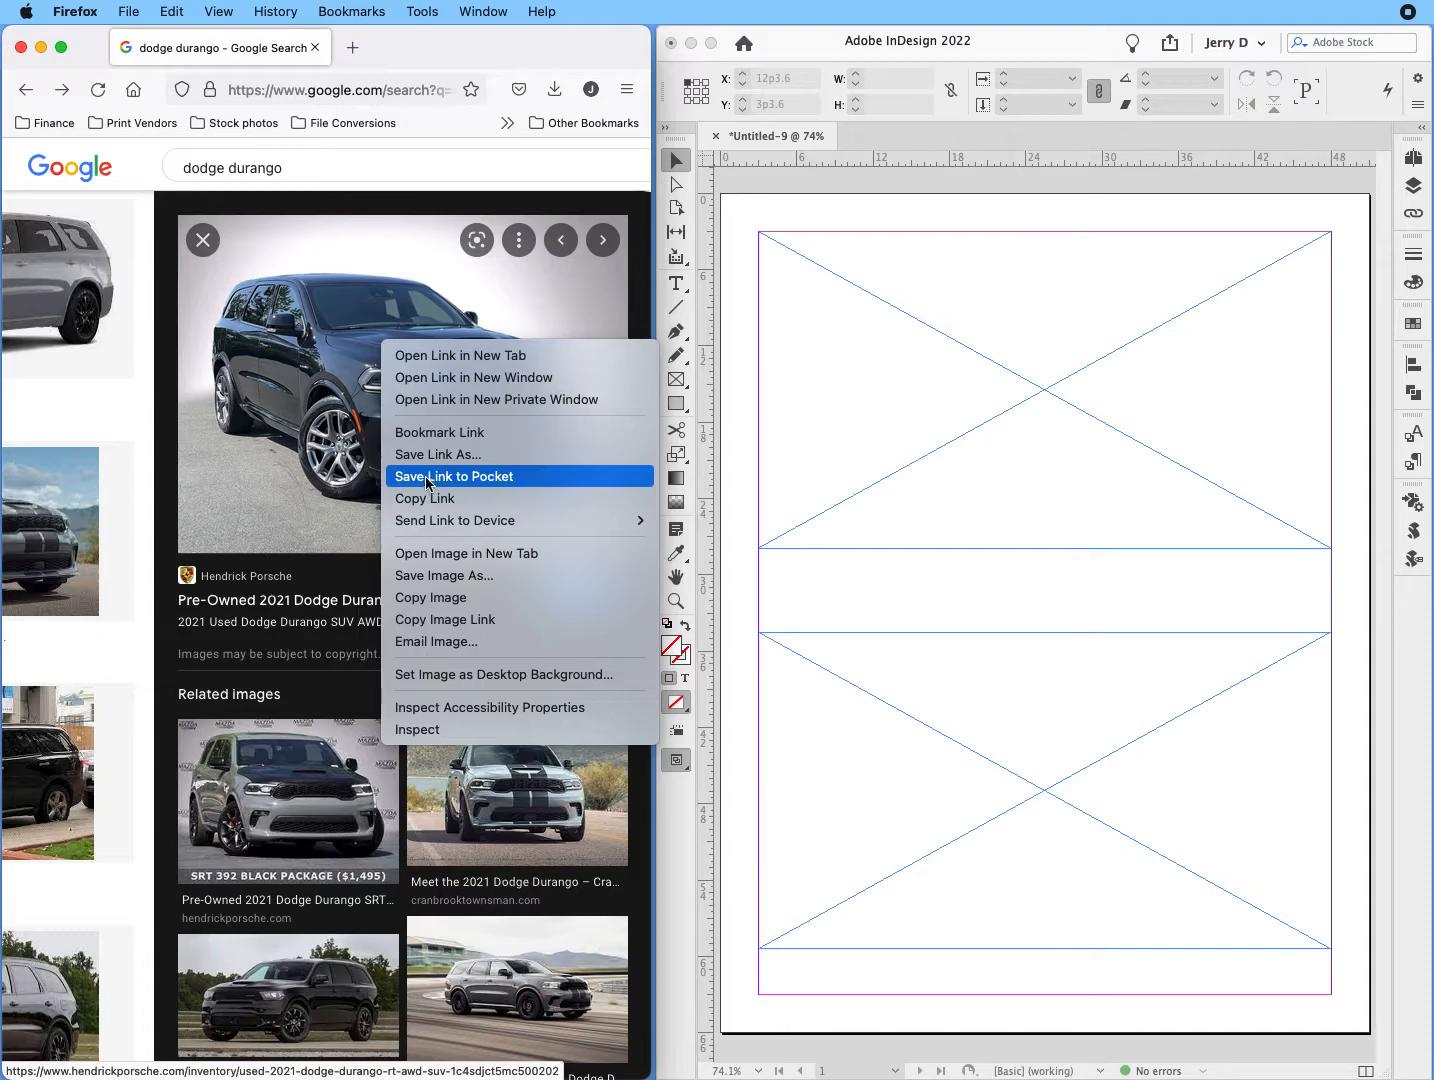
pyautogui.click(451, 598)
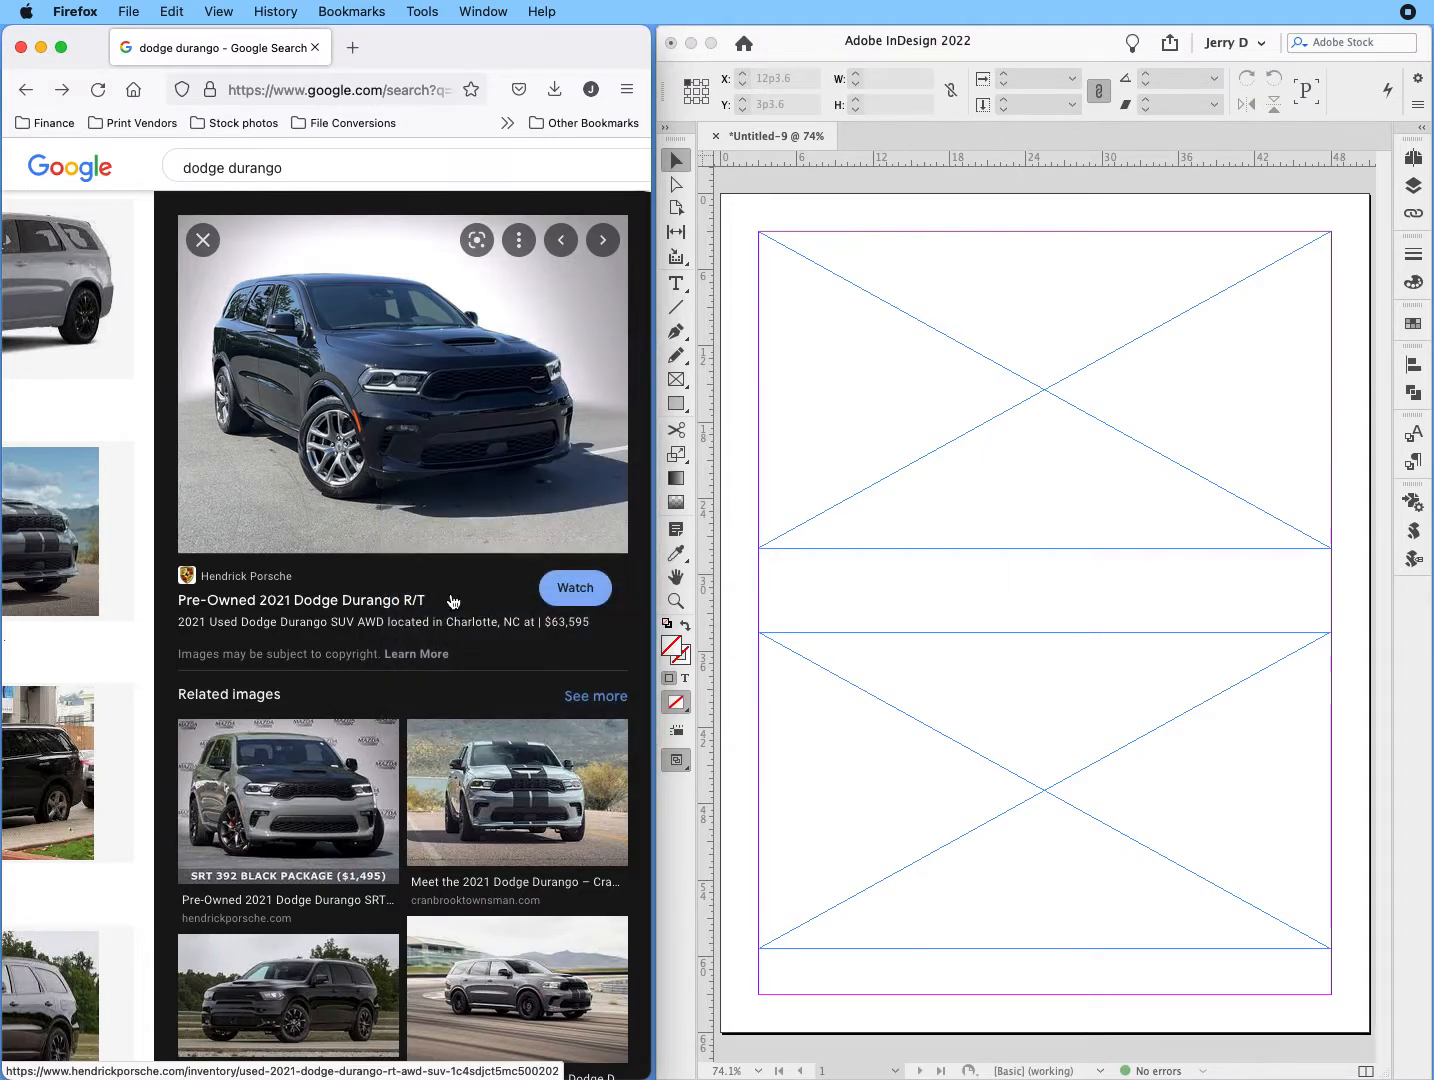
pyautogui.click(1052, 359)
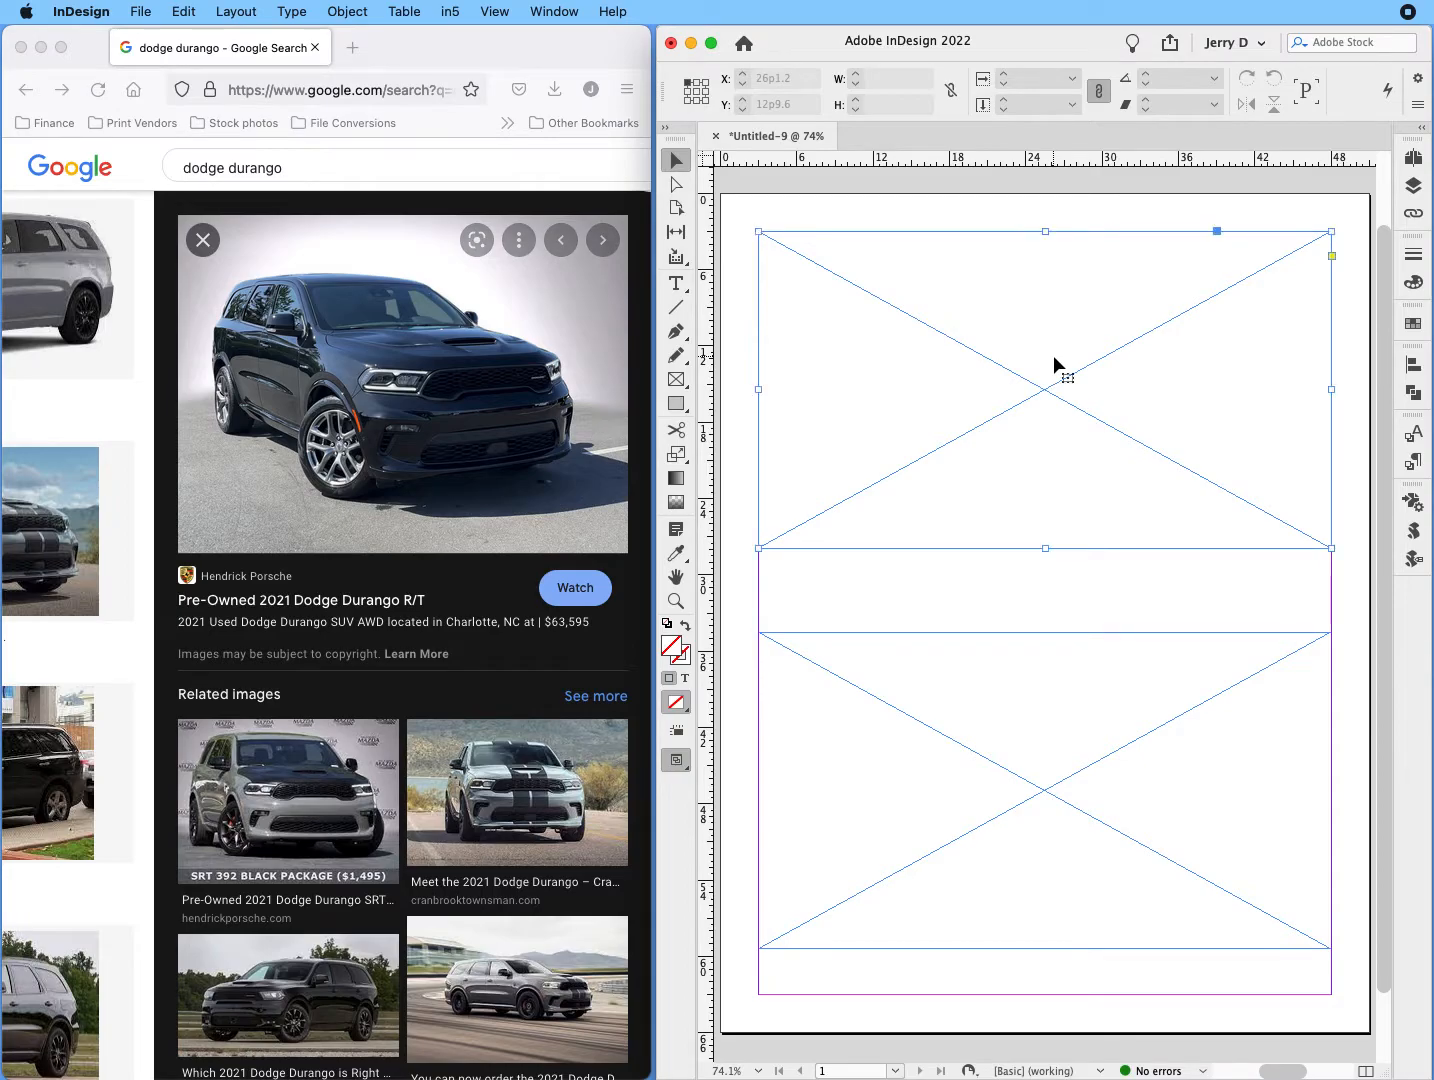
pyautogui.rightClick(1054, 358)
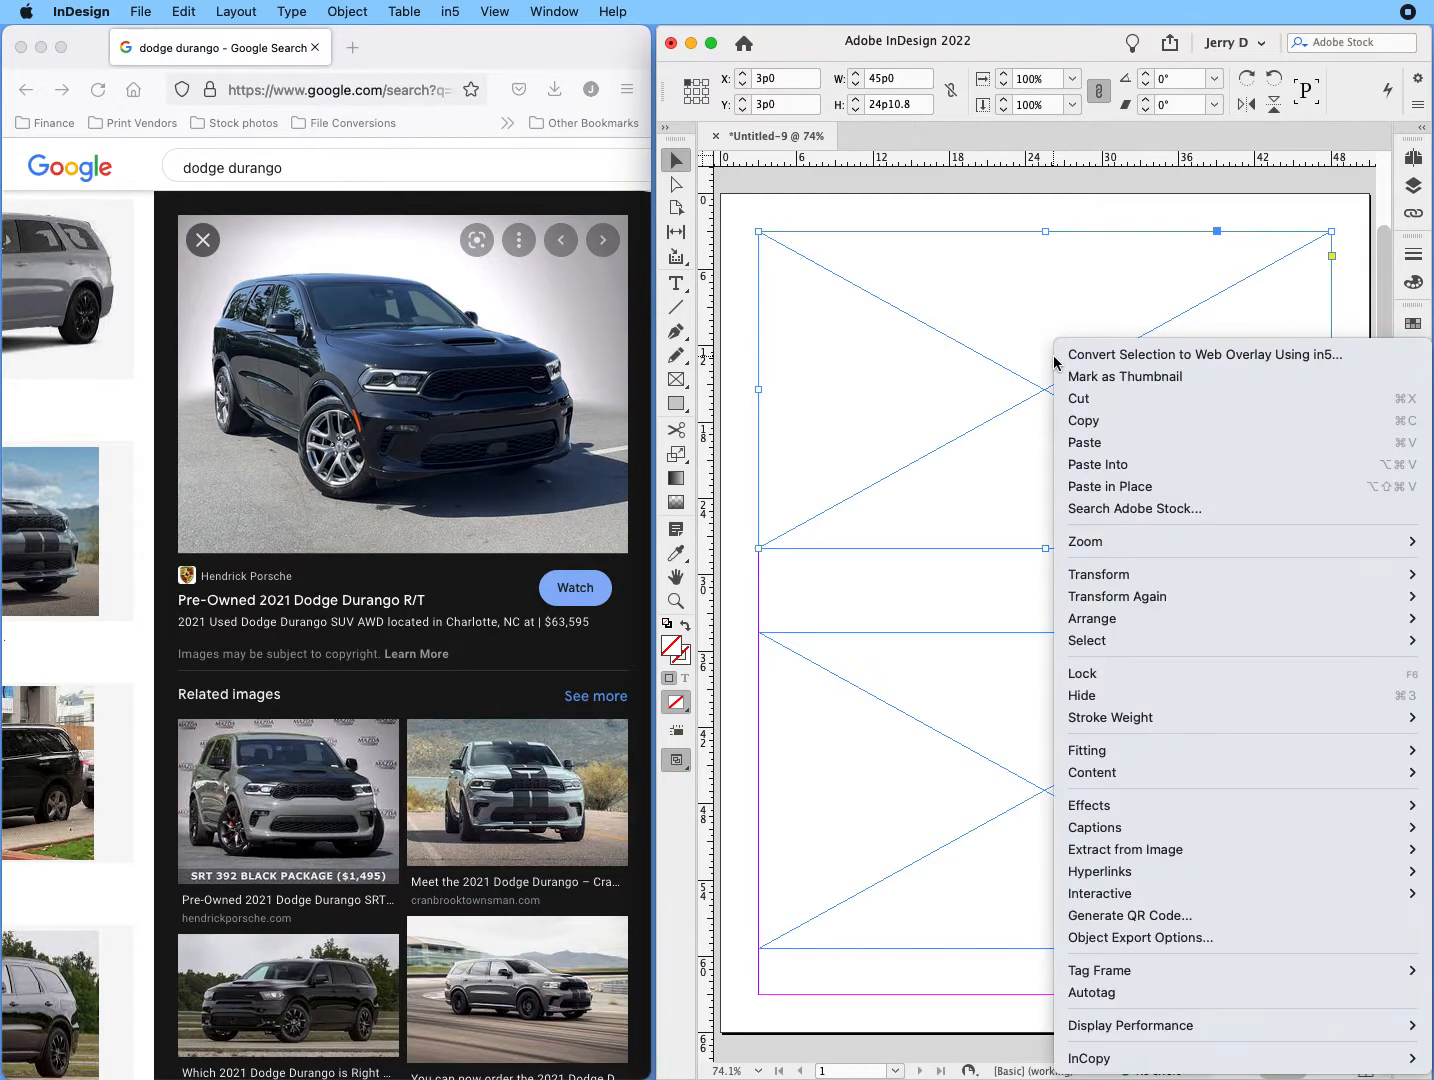
pyautogui.click(1076, 465)
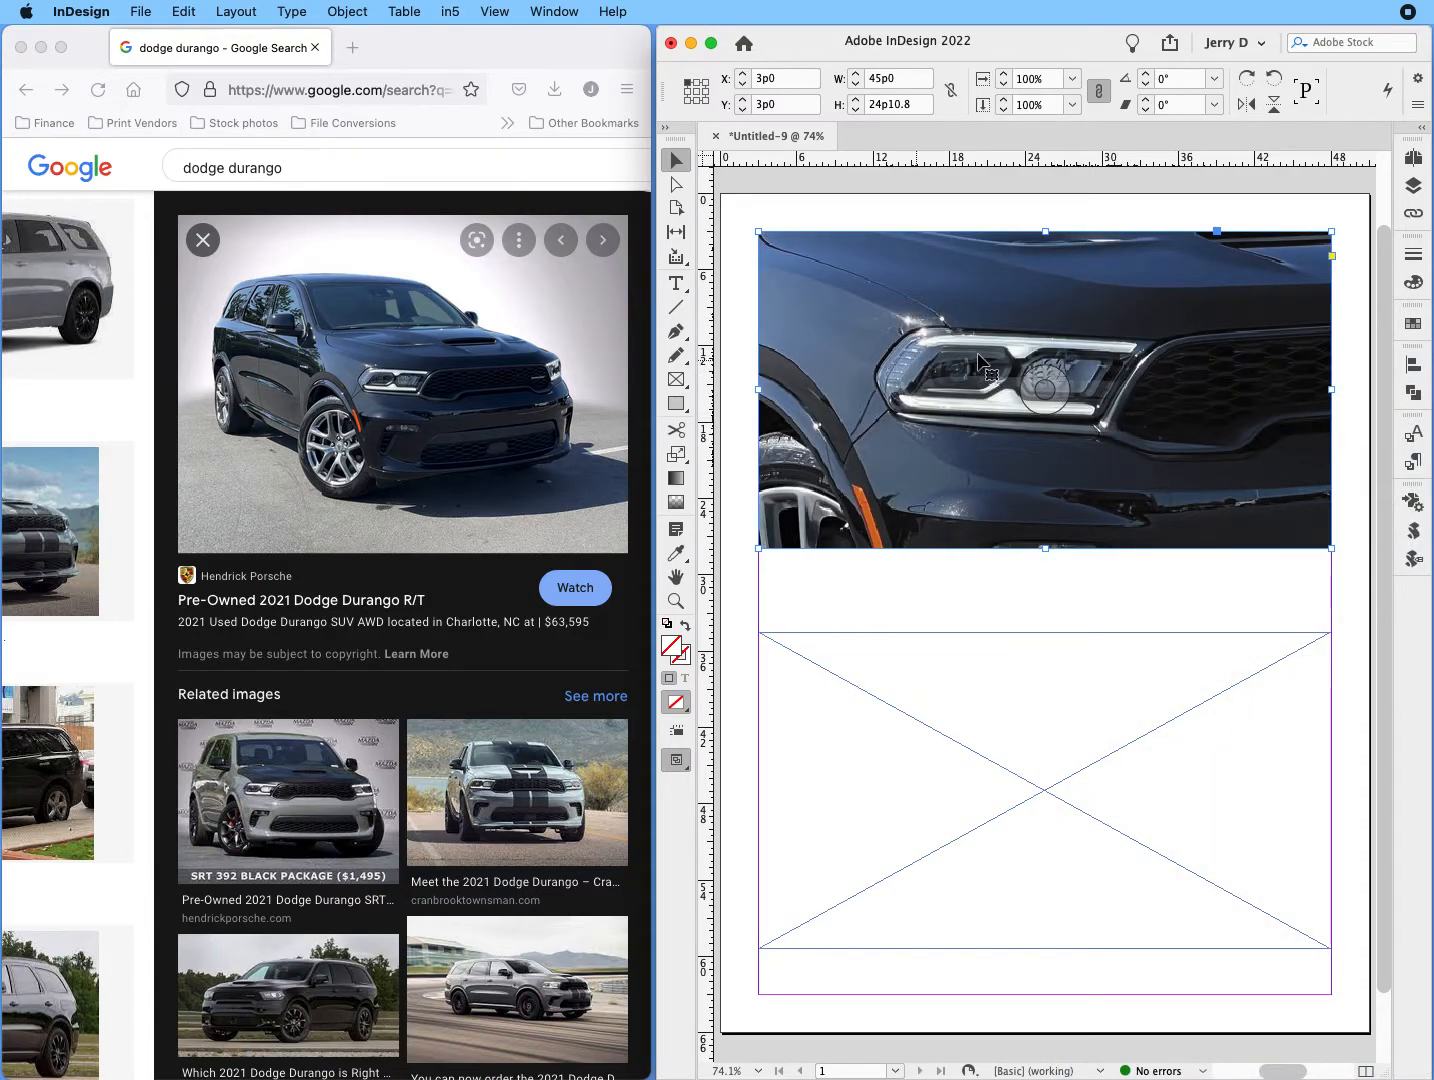
# - Fit the pasted Durango image proportionally within the upper frame
pyautogui.rightClick(880, 403)
pyautogui.moveTo(937, 808)
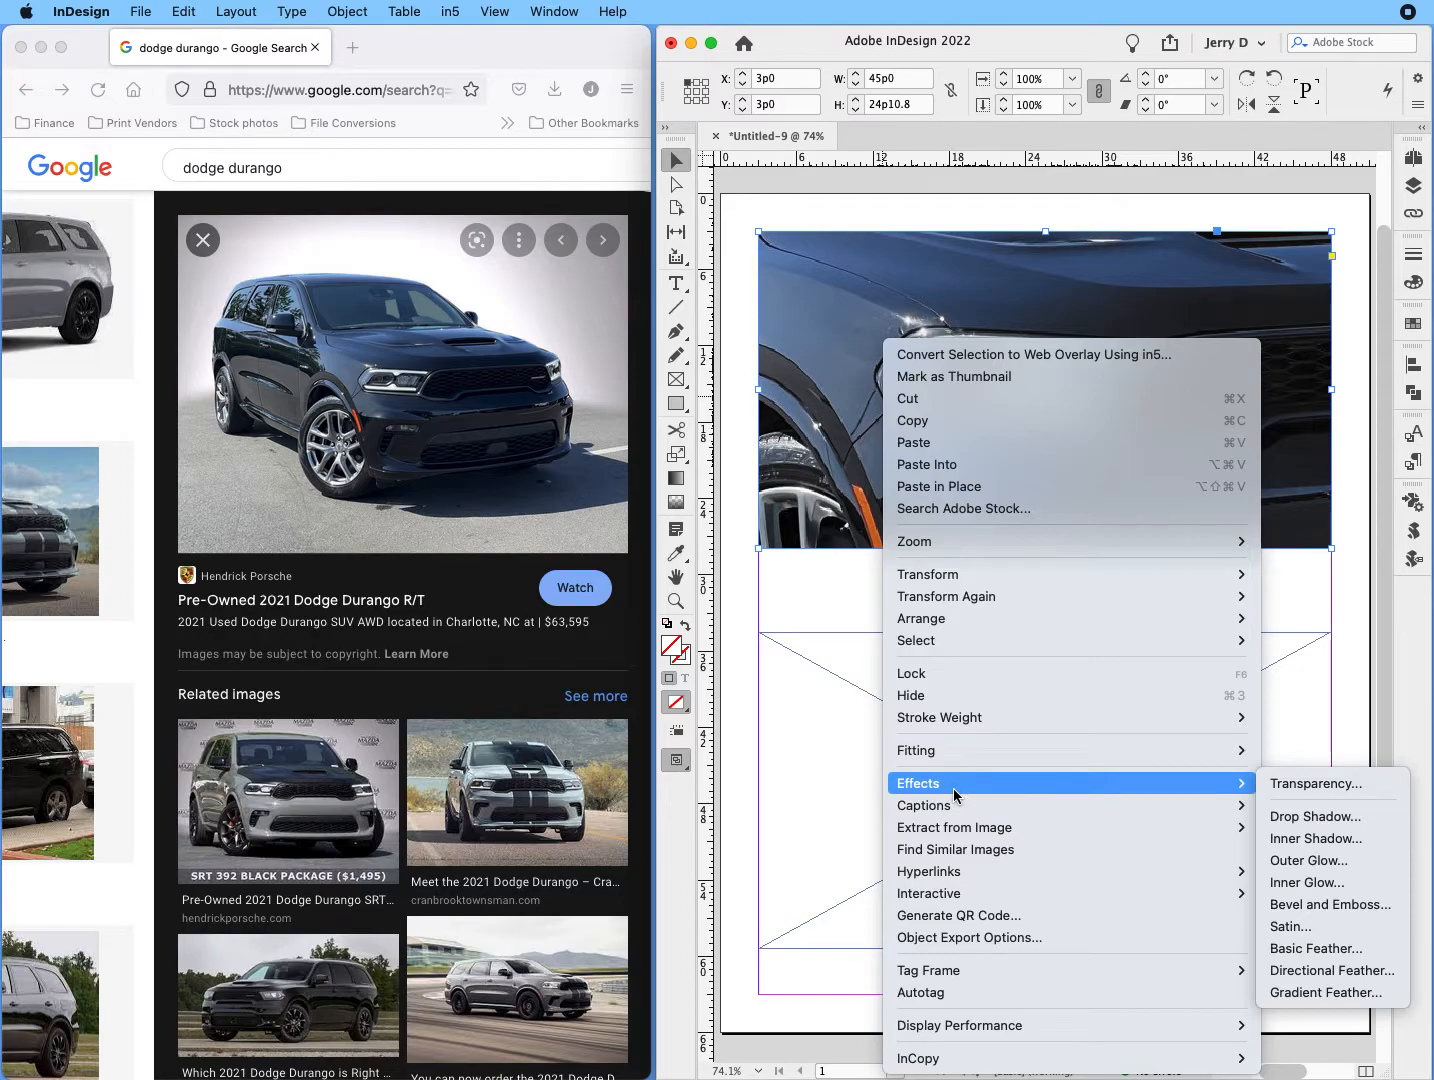
pyautogui.moveTo(985, 762)
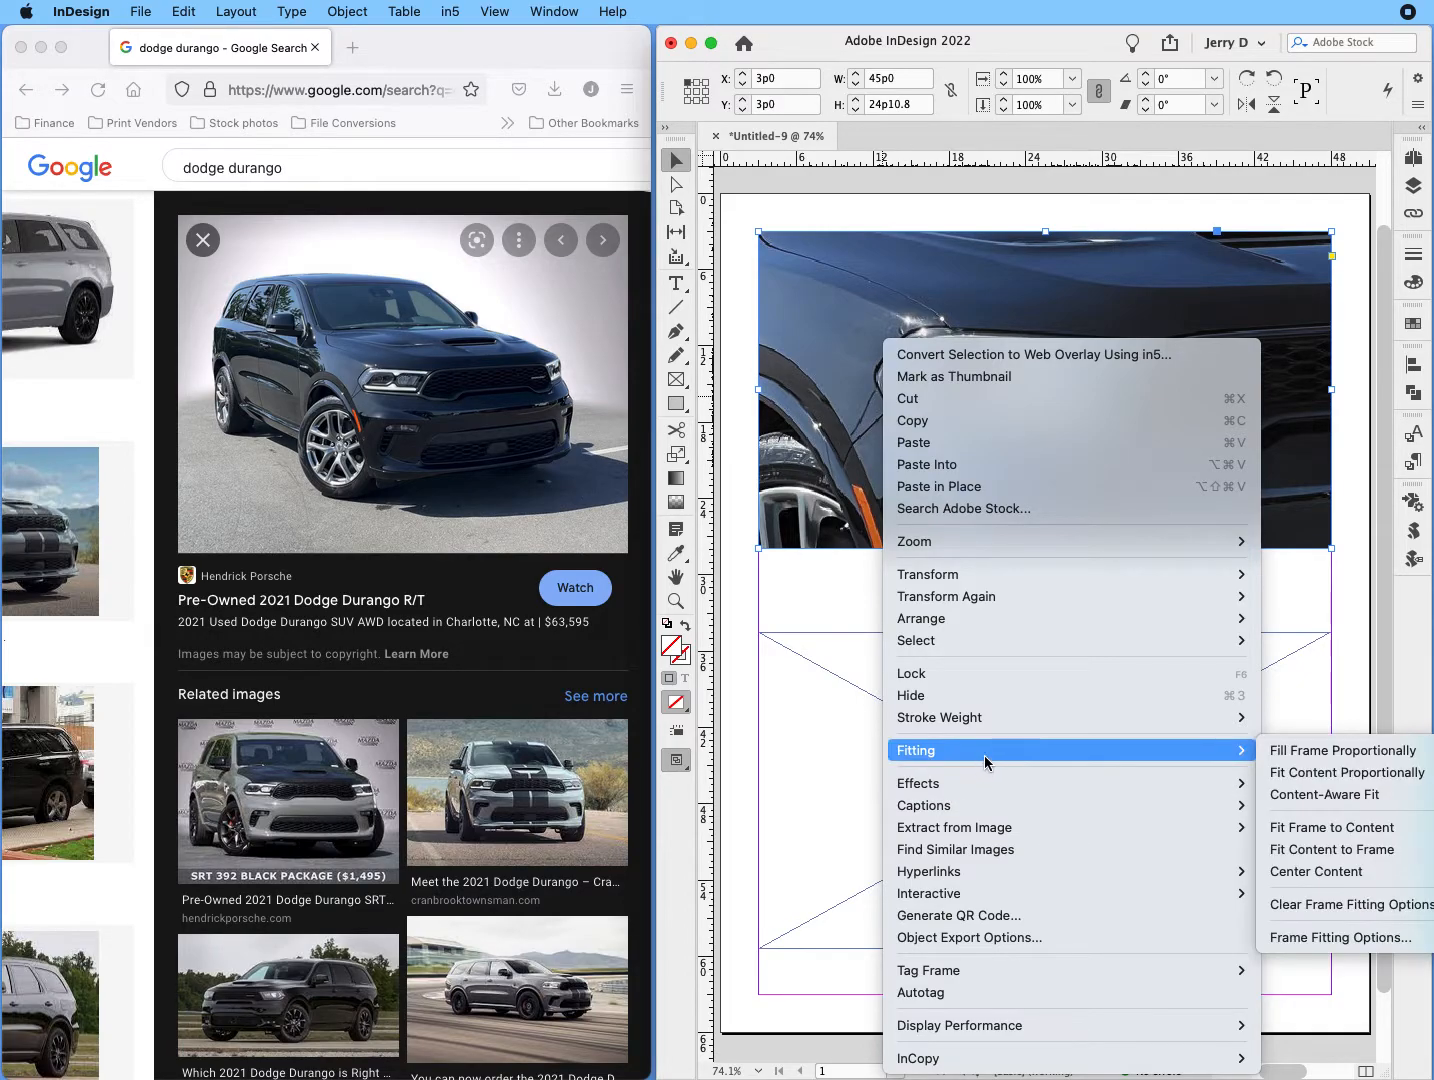
pyautogui.click(1305, 773)
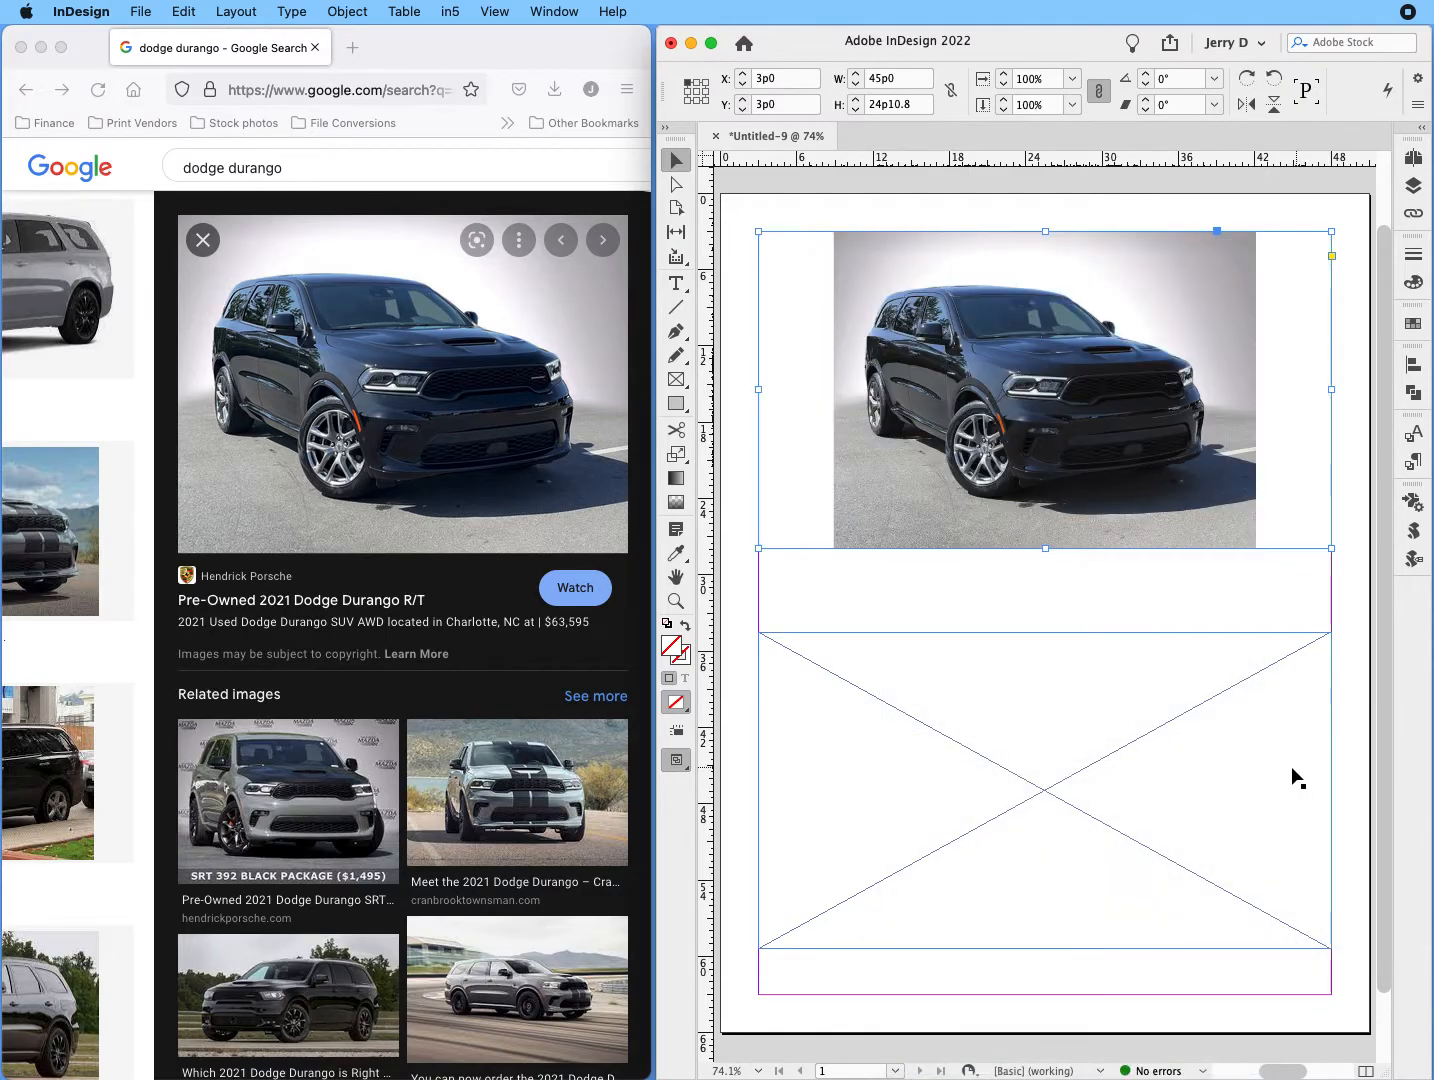
# - Place the file Durango.jpg from the Durango folder into the empty lower frame
pyautogui.click(951, 703)
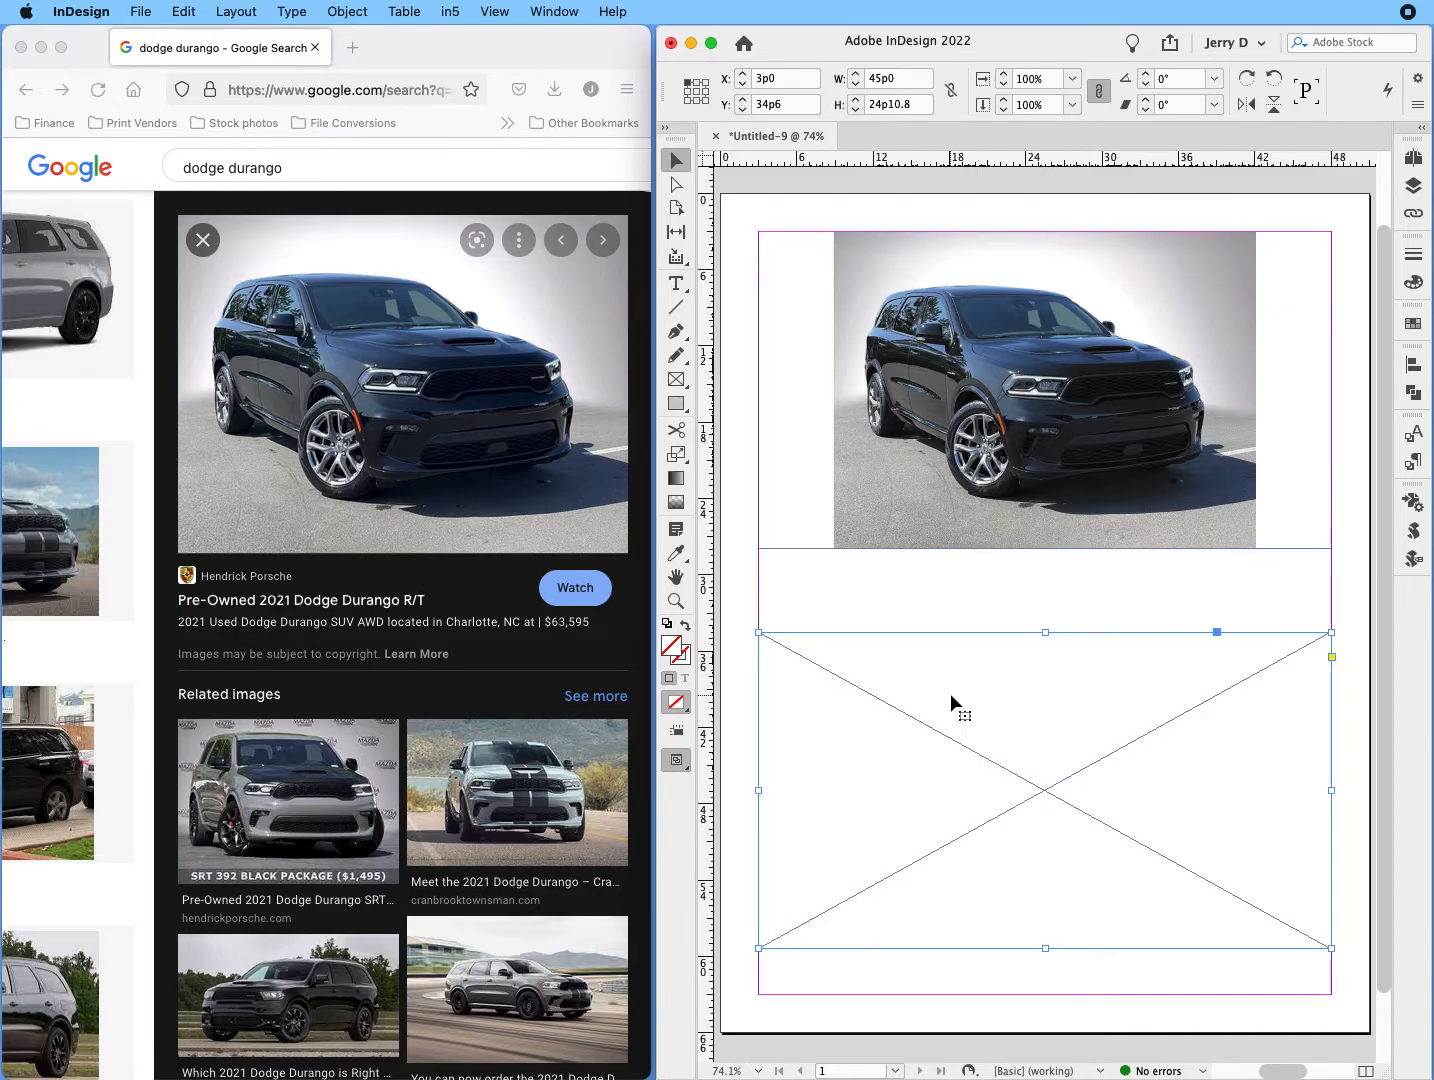
pyautogui.click(137, 12)
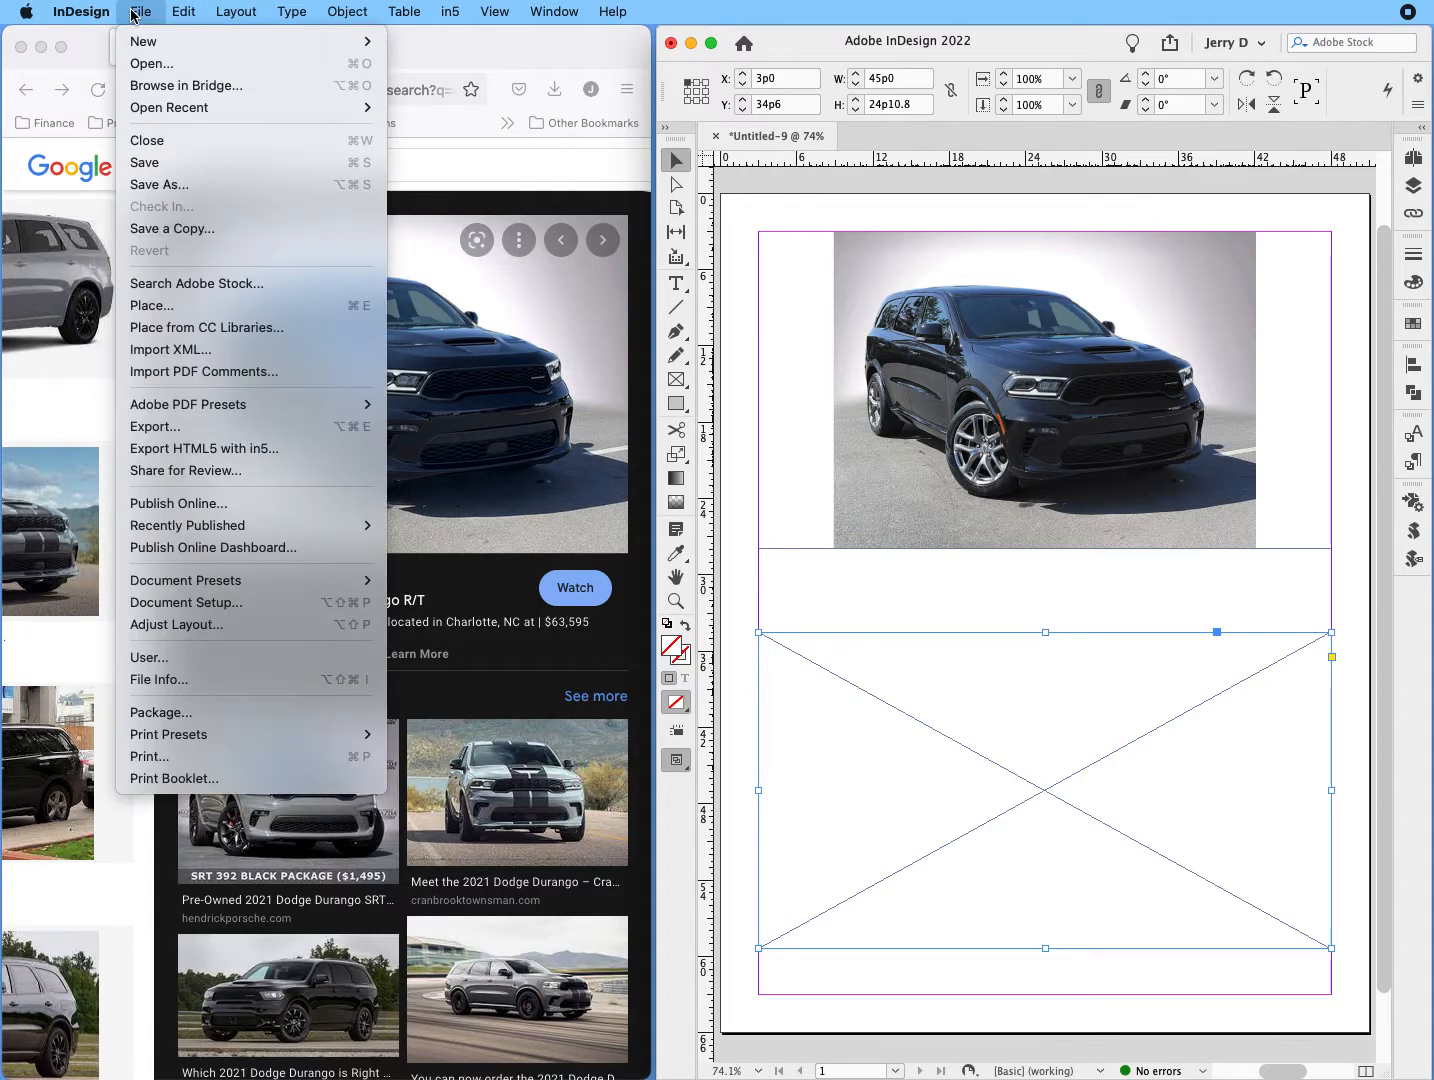
pyautogui.click(178, 305)
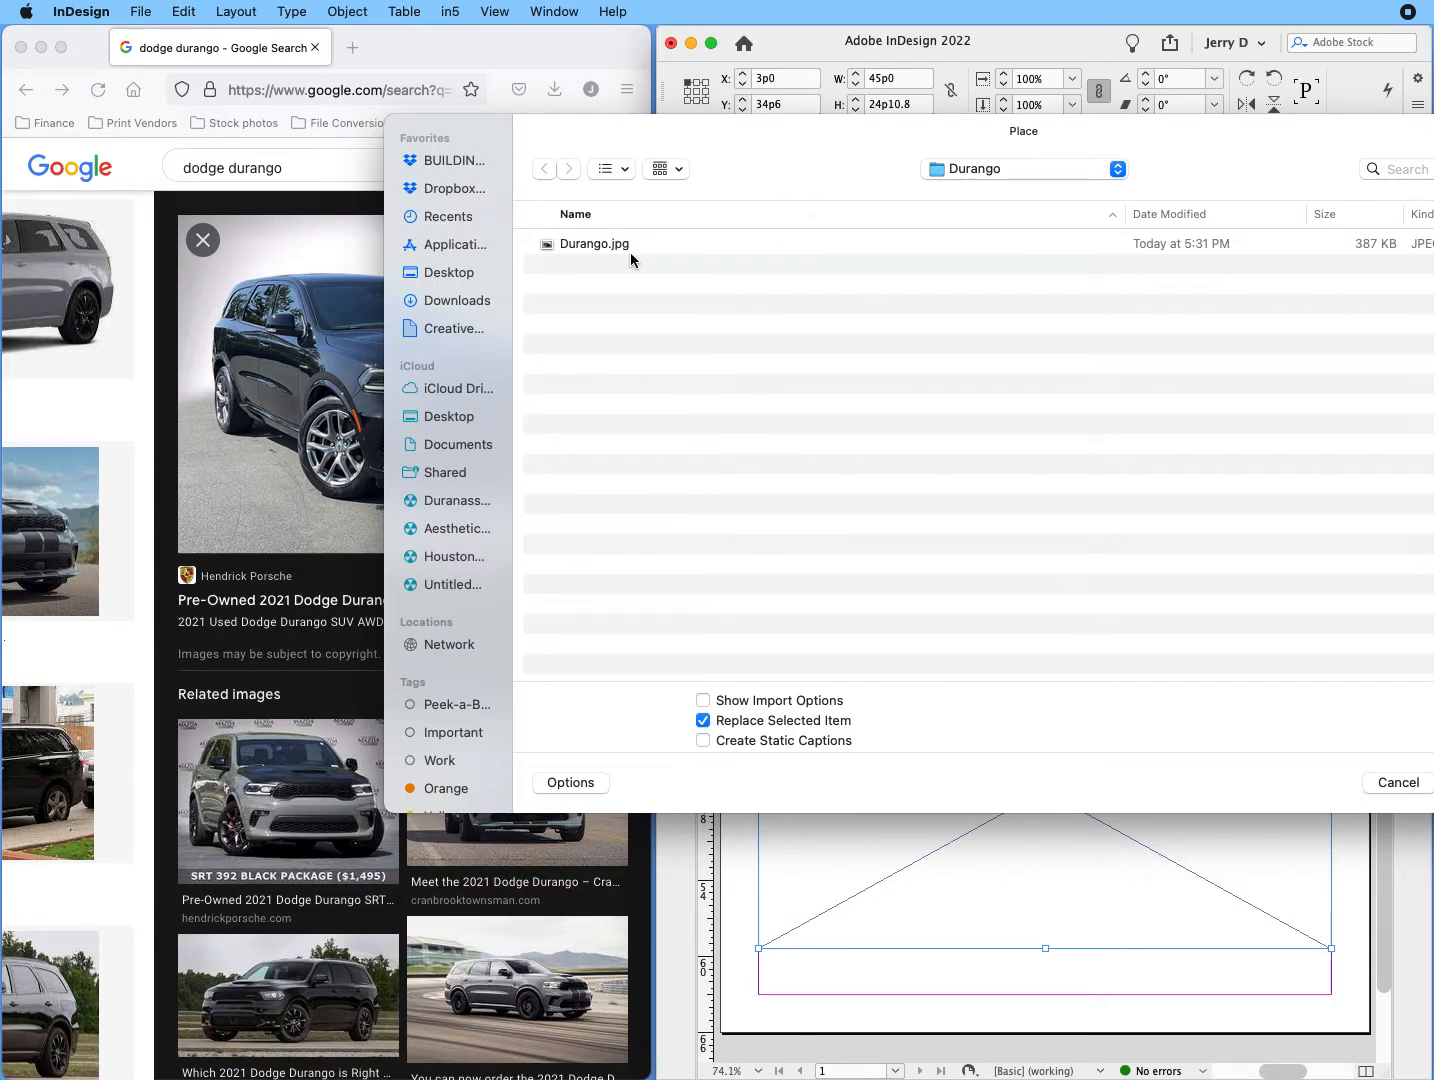
pyautogui.click(578, 246)
pyautogui.doubleClick(578, 245)
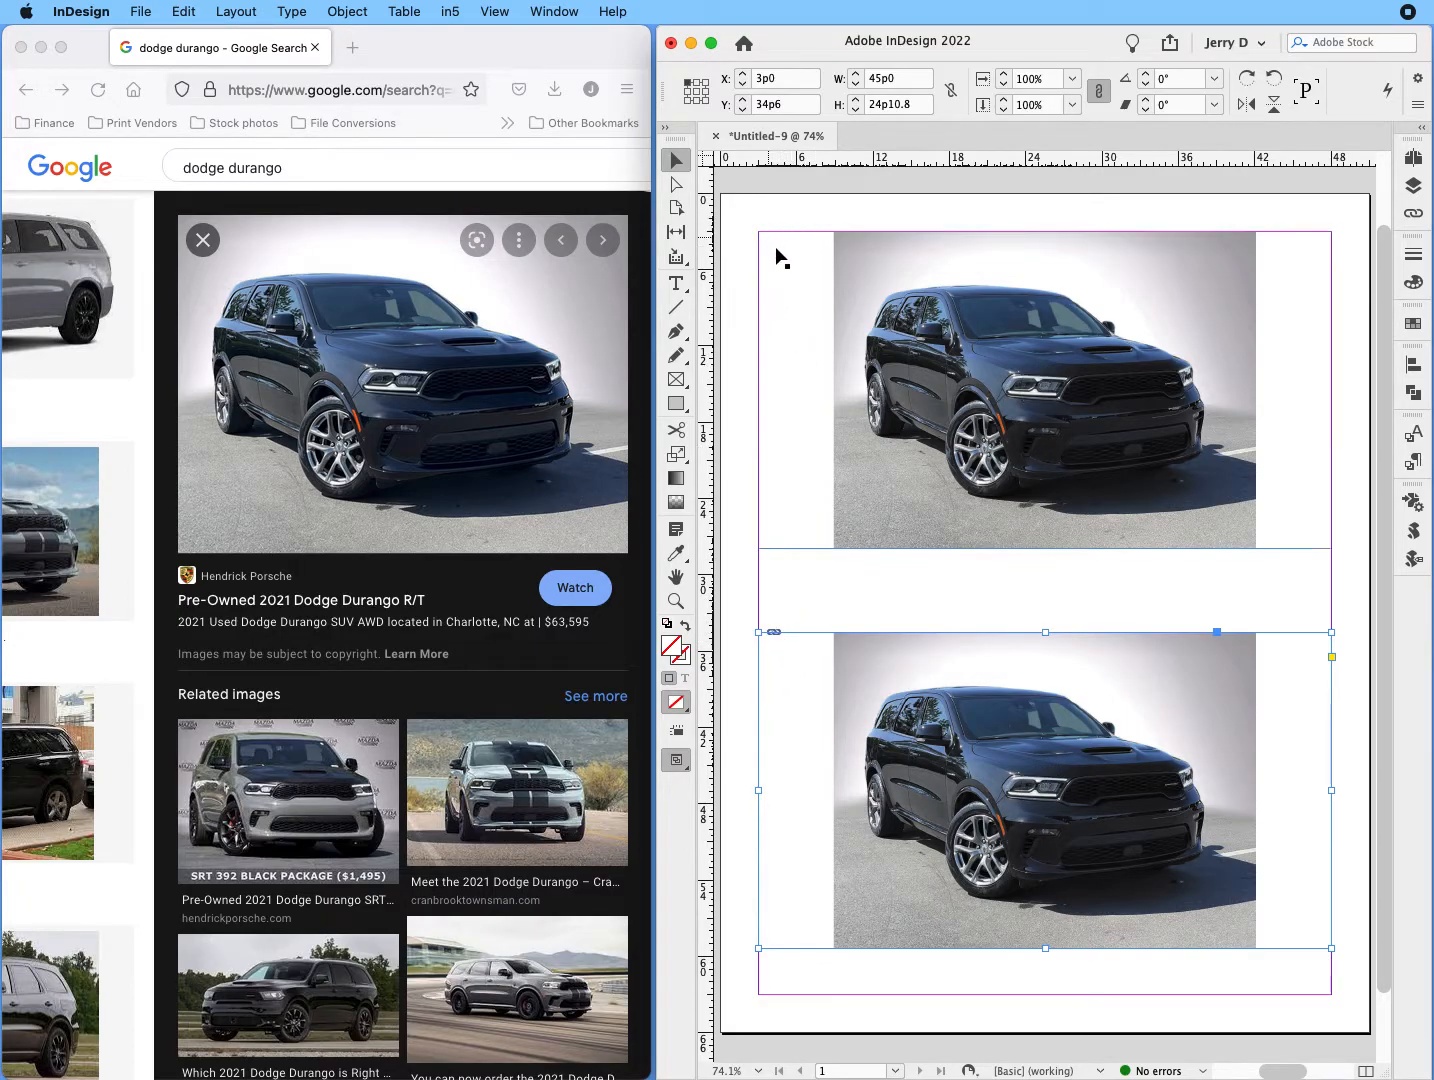
# - Examine Durango.jpg's link information, and open the lower image in Photoshop for a look before closing it and hiding Photoshop
pyautogui.click(1412, 213)
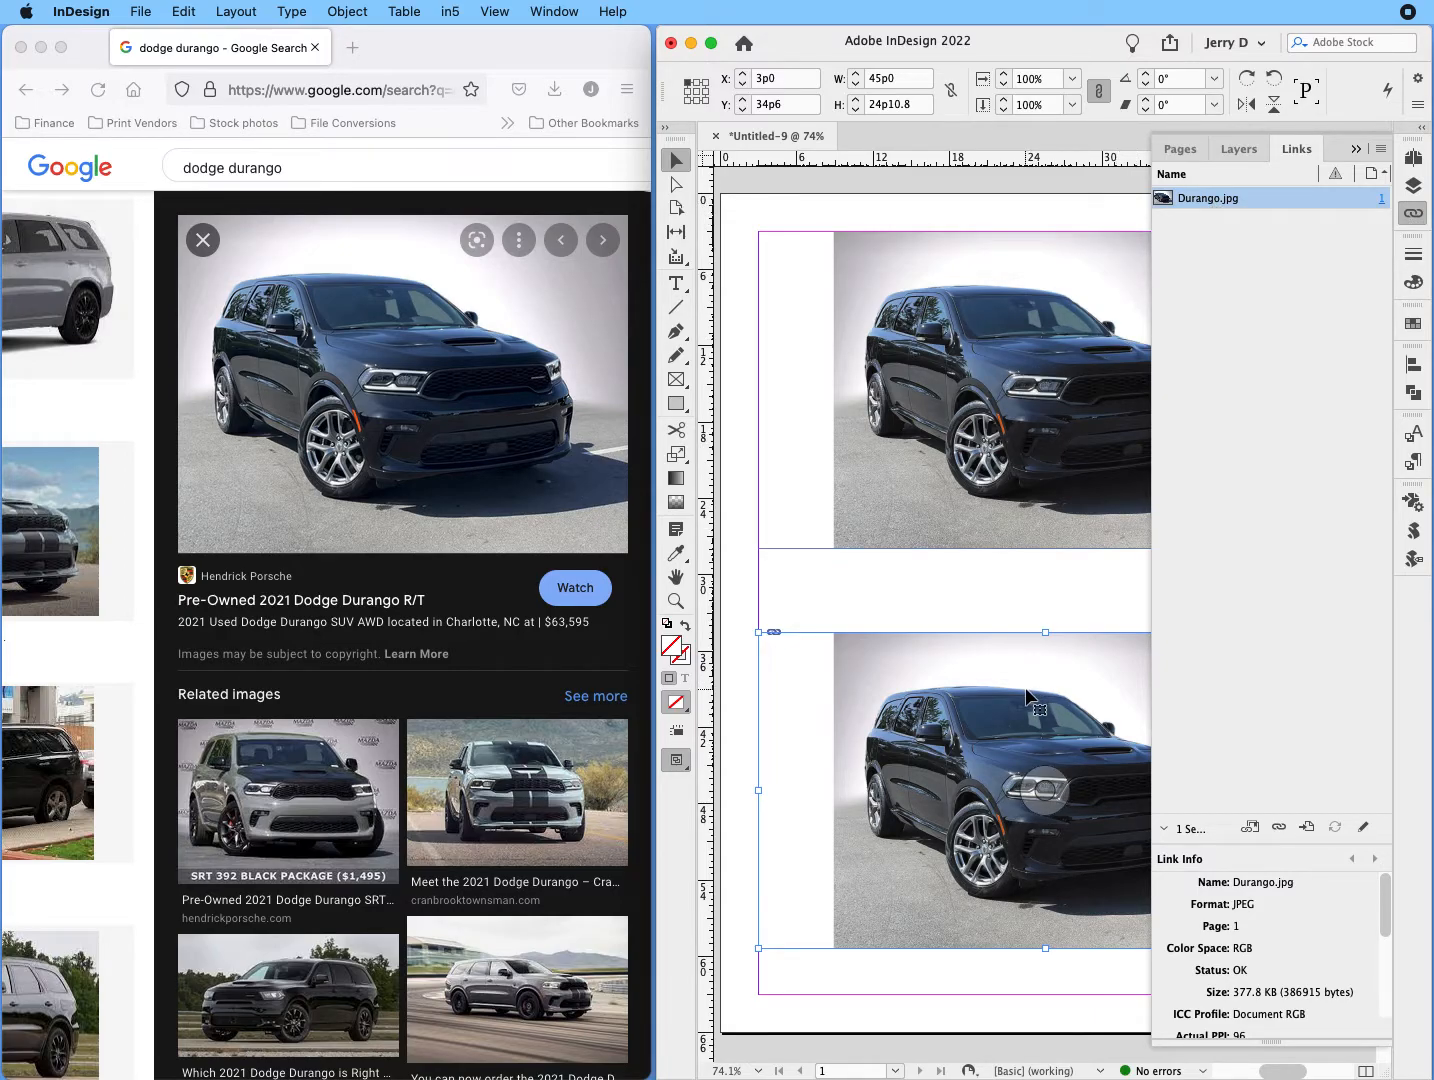
pyautogui.click(1358, 149)
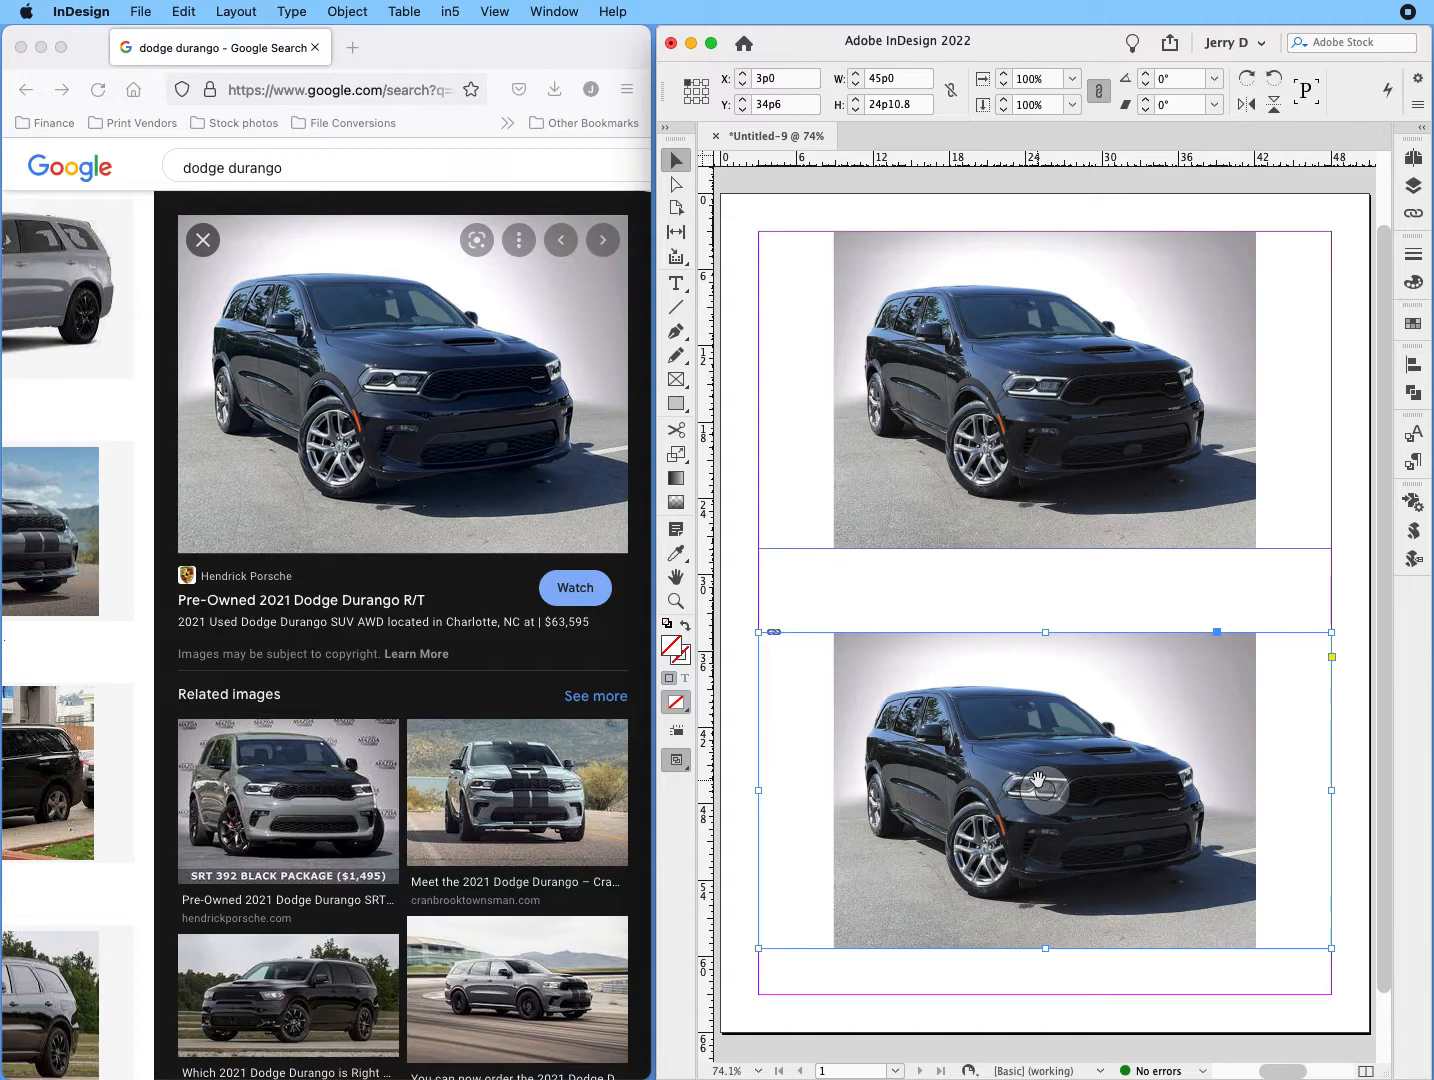
pyautogui.keyDown('alt'); pyautogui.doubleClick(1041, 780); pyautogui.keyUp('alt')
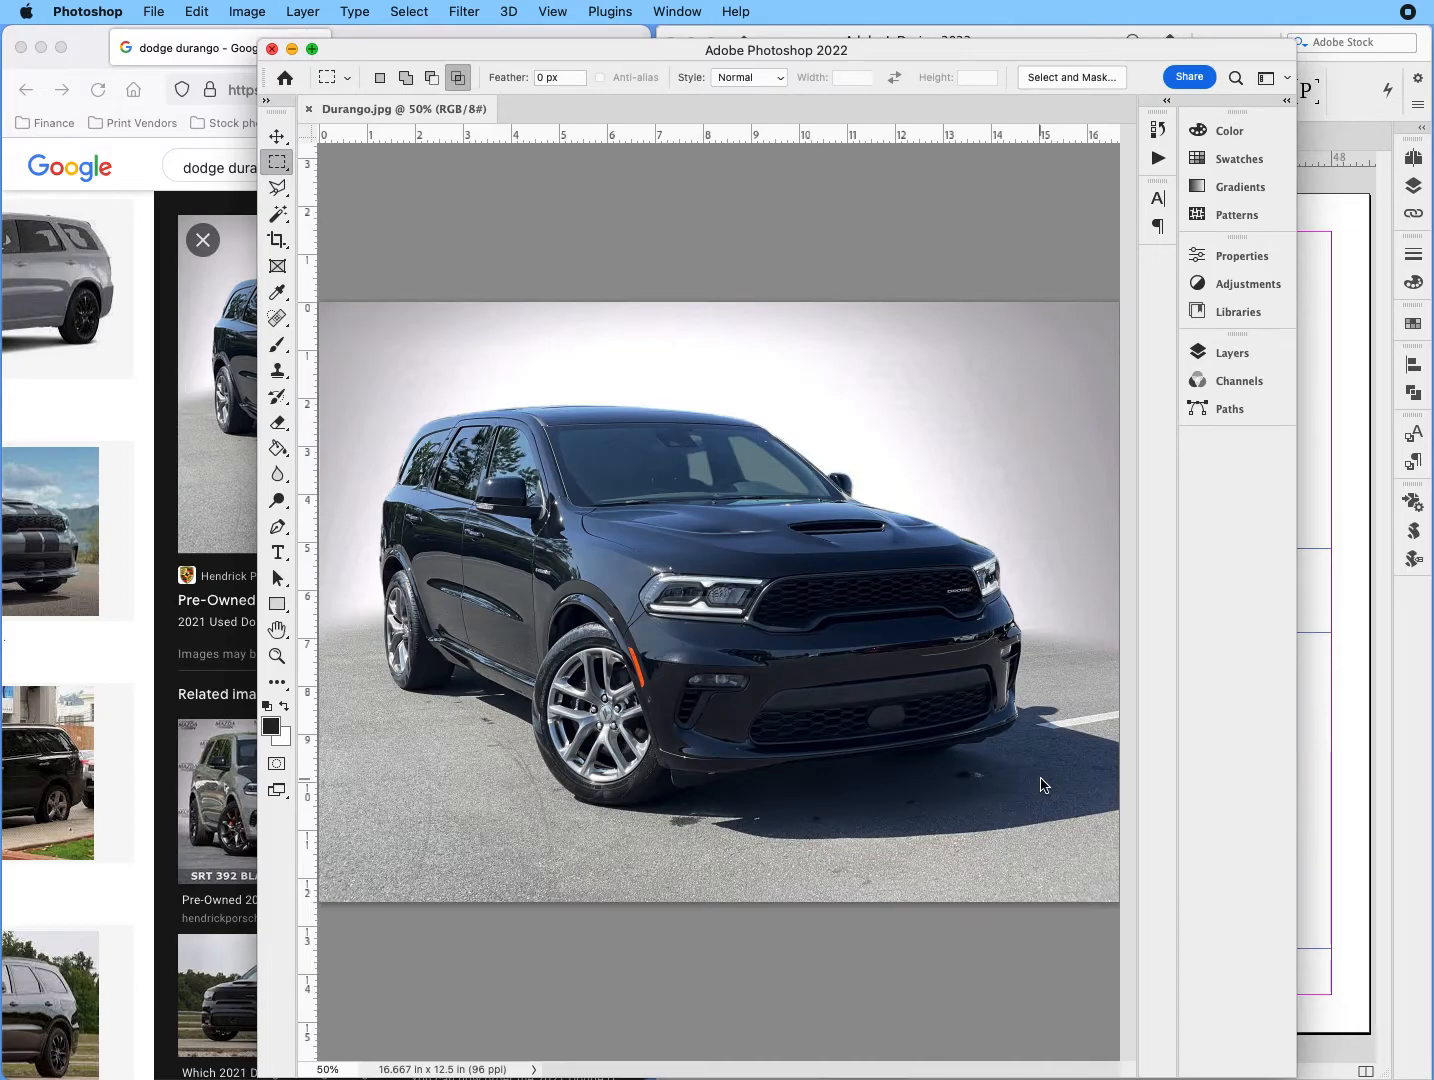
pyautogui.press('super+w')
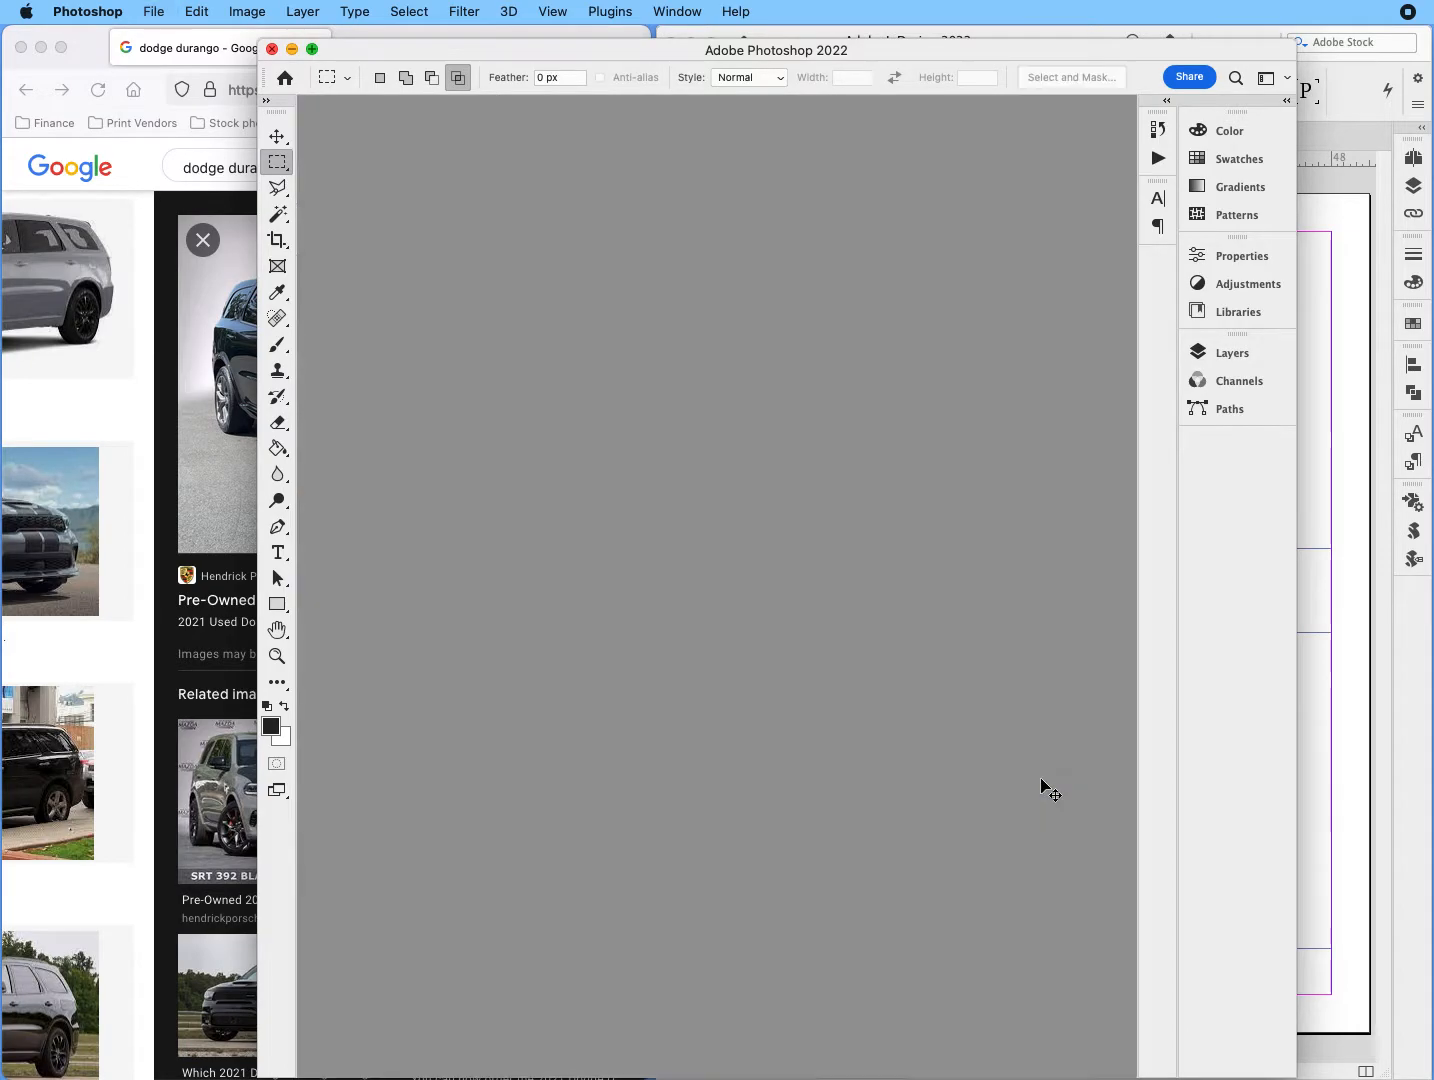
pyautogui.press('super+h')
# - Open the lower frame's linked image in Photoshop and apply the last-used custom RGB S-curve with Curves
pyautogui.click(1041, 390)
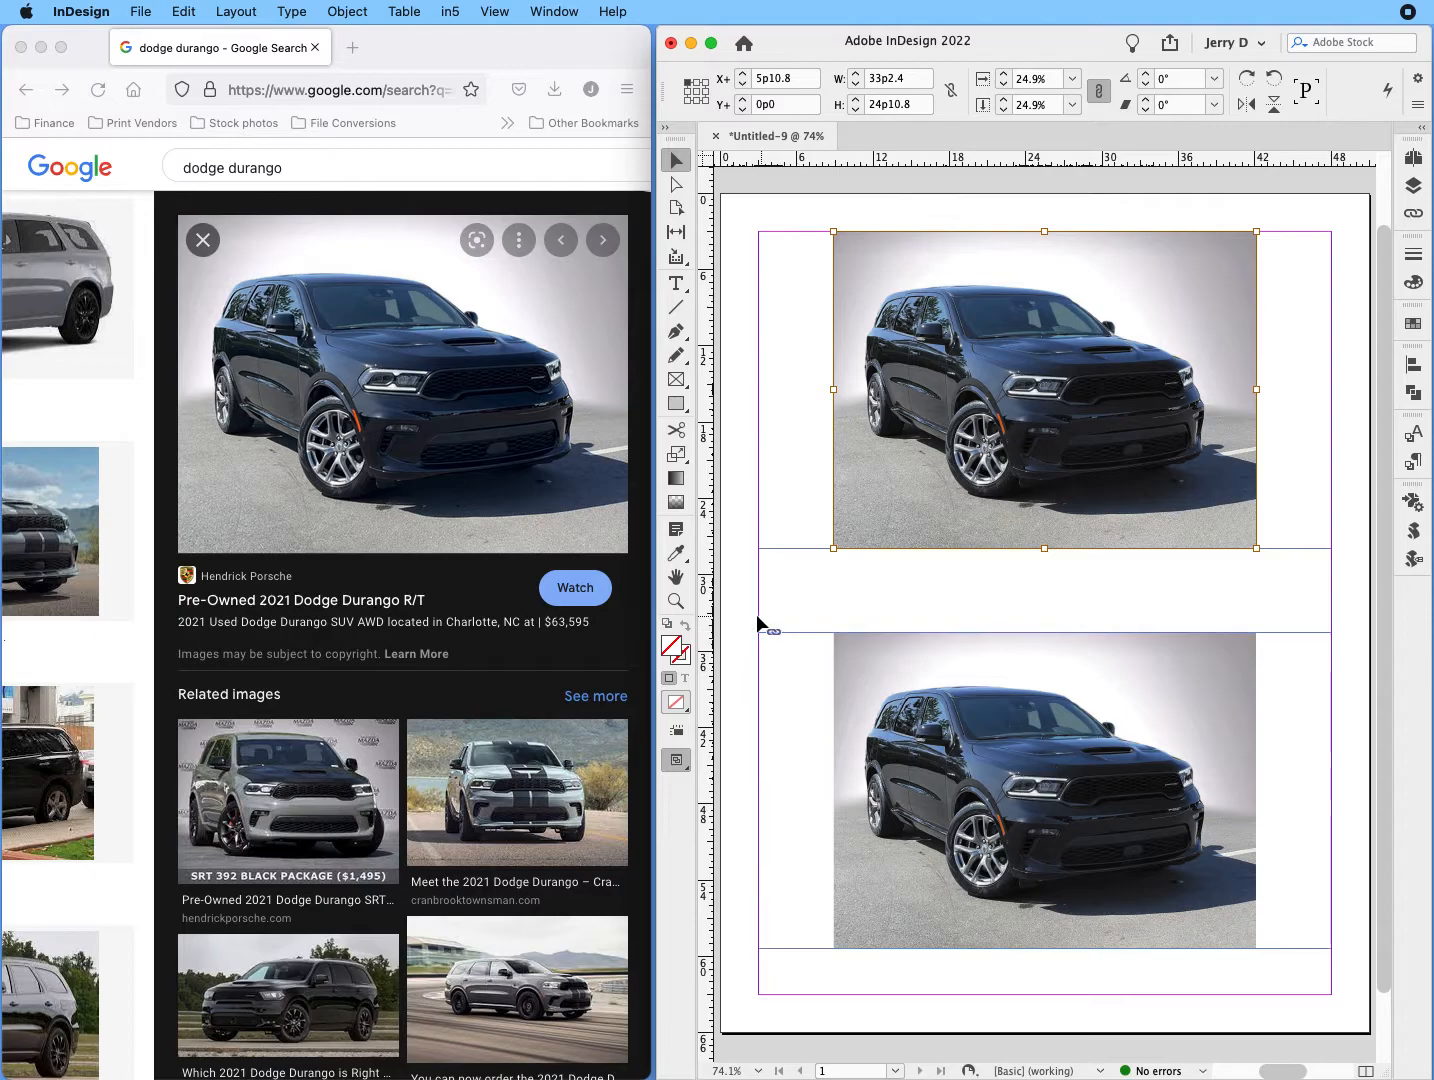
pyautogui.click(1044, 790)
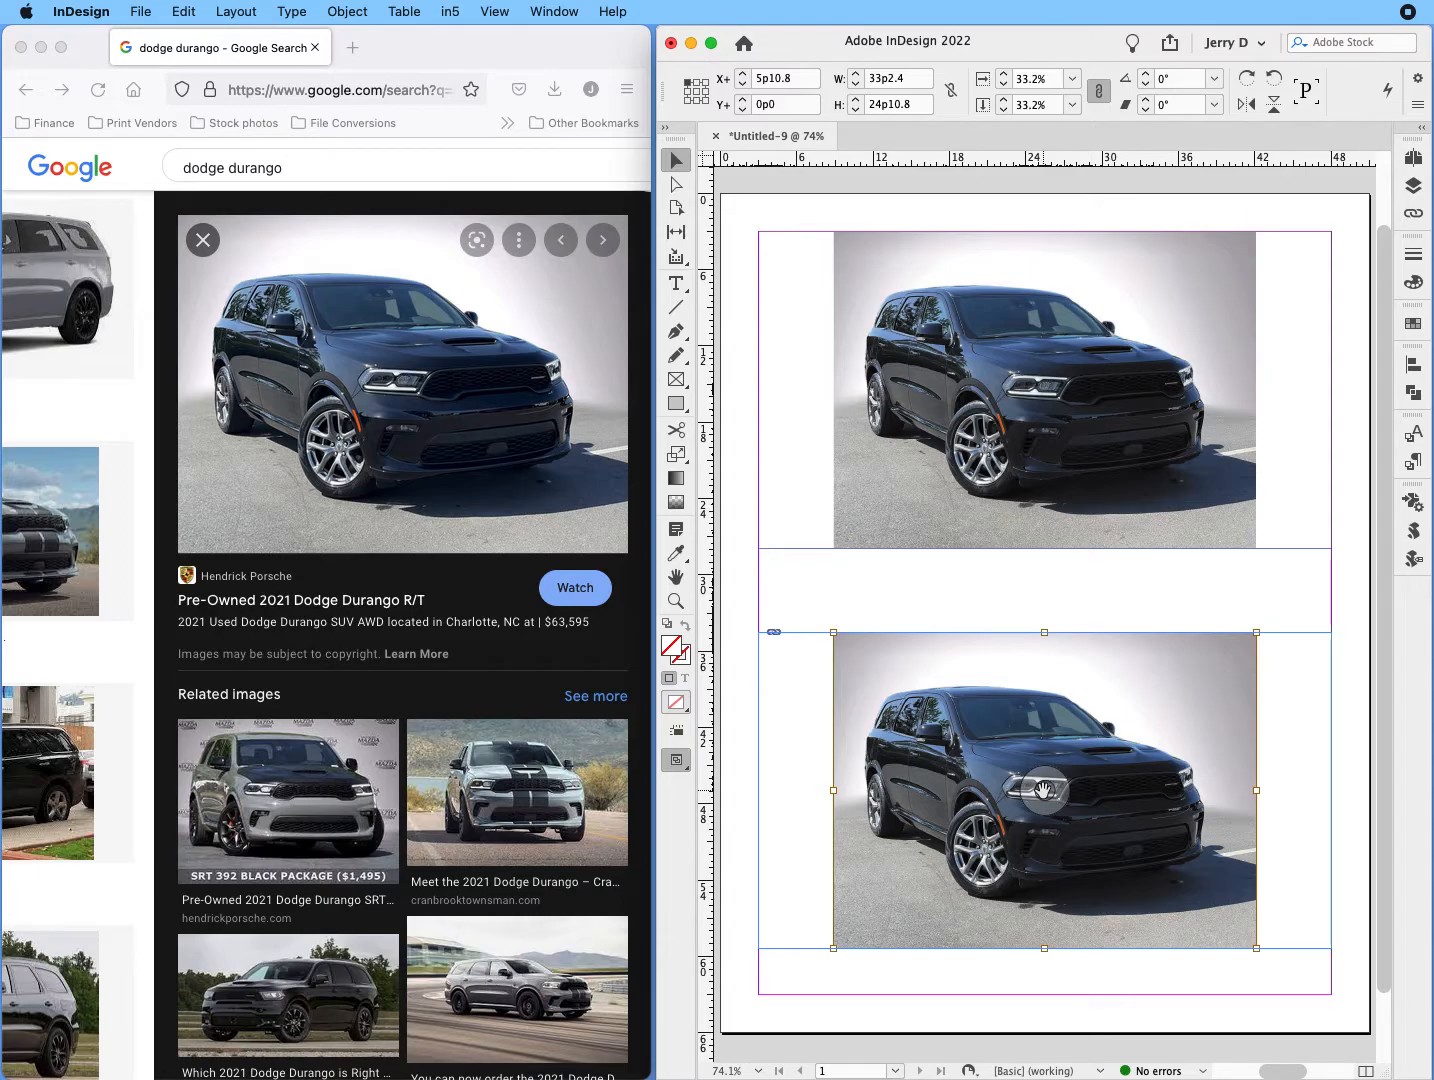
pyautogui.keyDown('alt'); pyautogui.doubleClick(1043, 790); pyautogui.keyUp('alt')
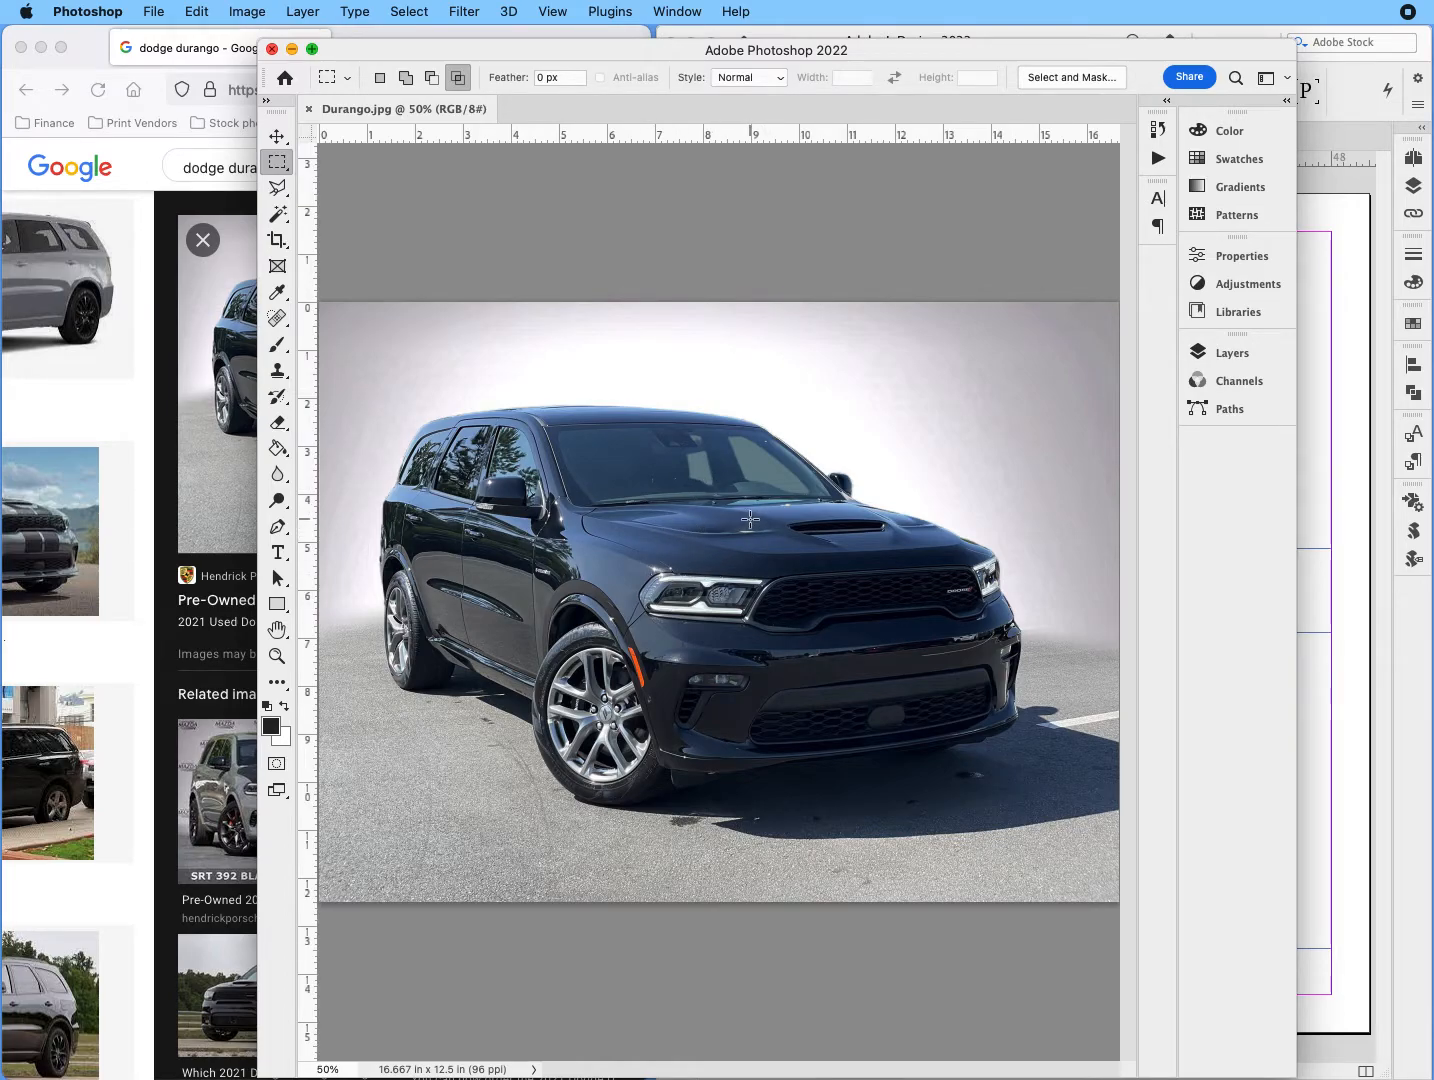
pyautogui.press('alt+super+m')
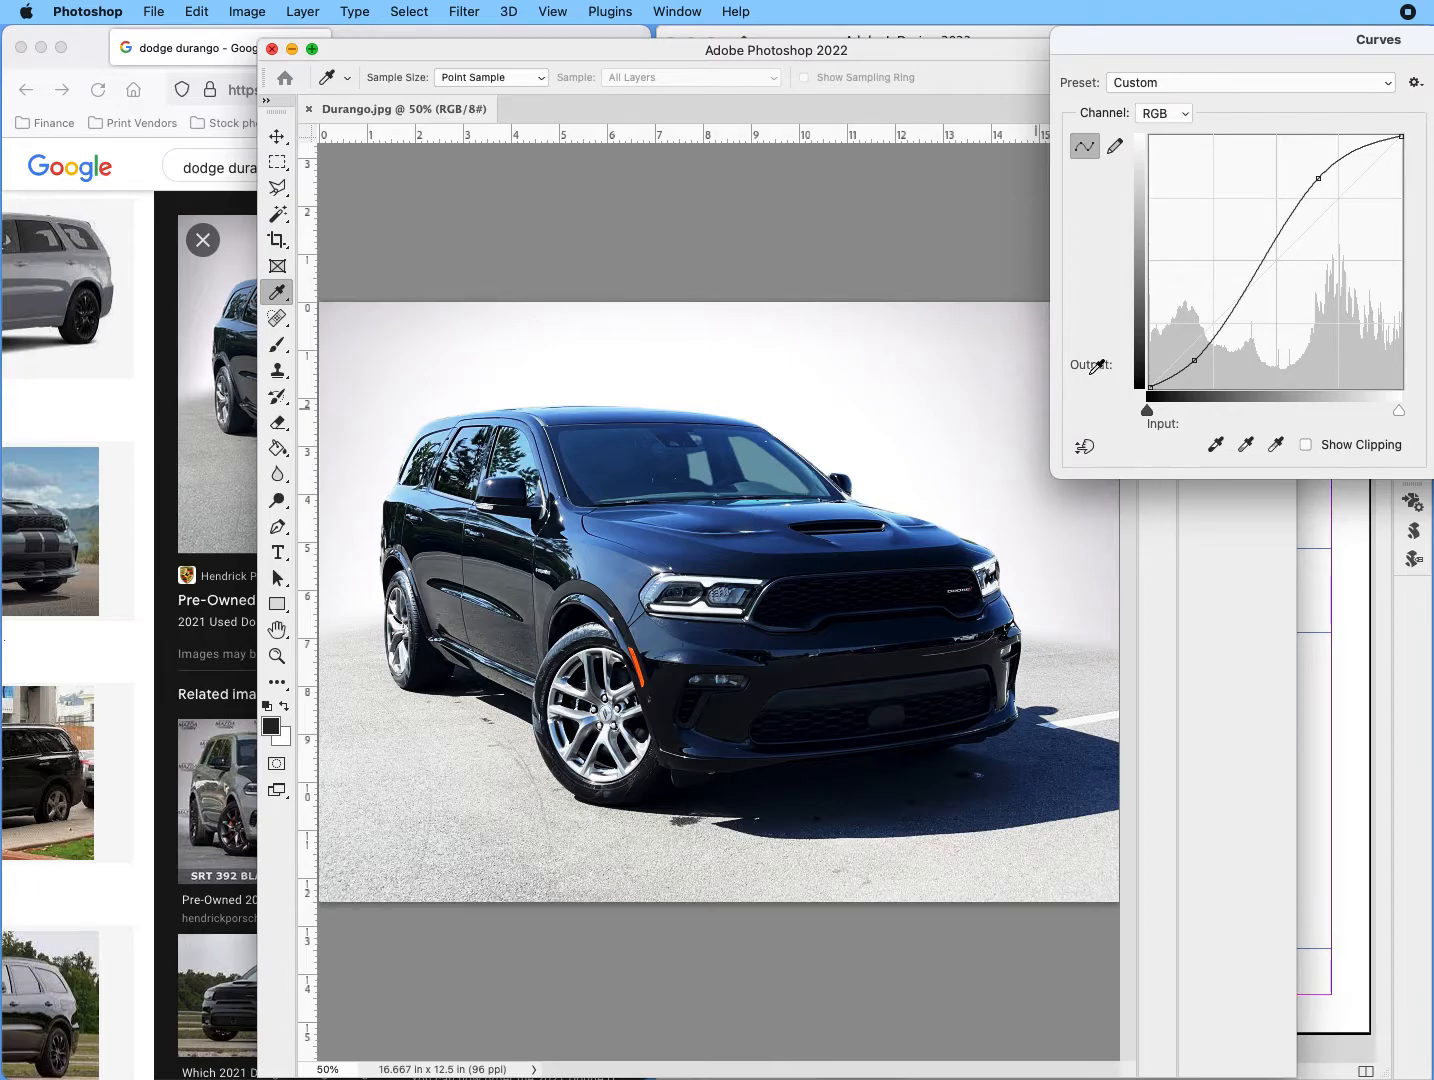
pyautogui.moveTo(1326, 47); pyautogui.dragTo(1097, 47)
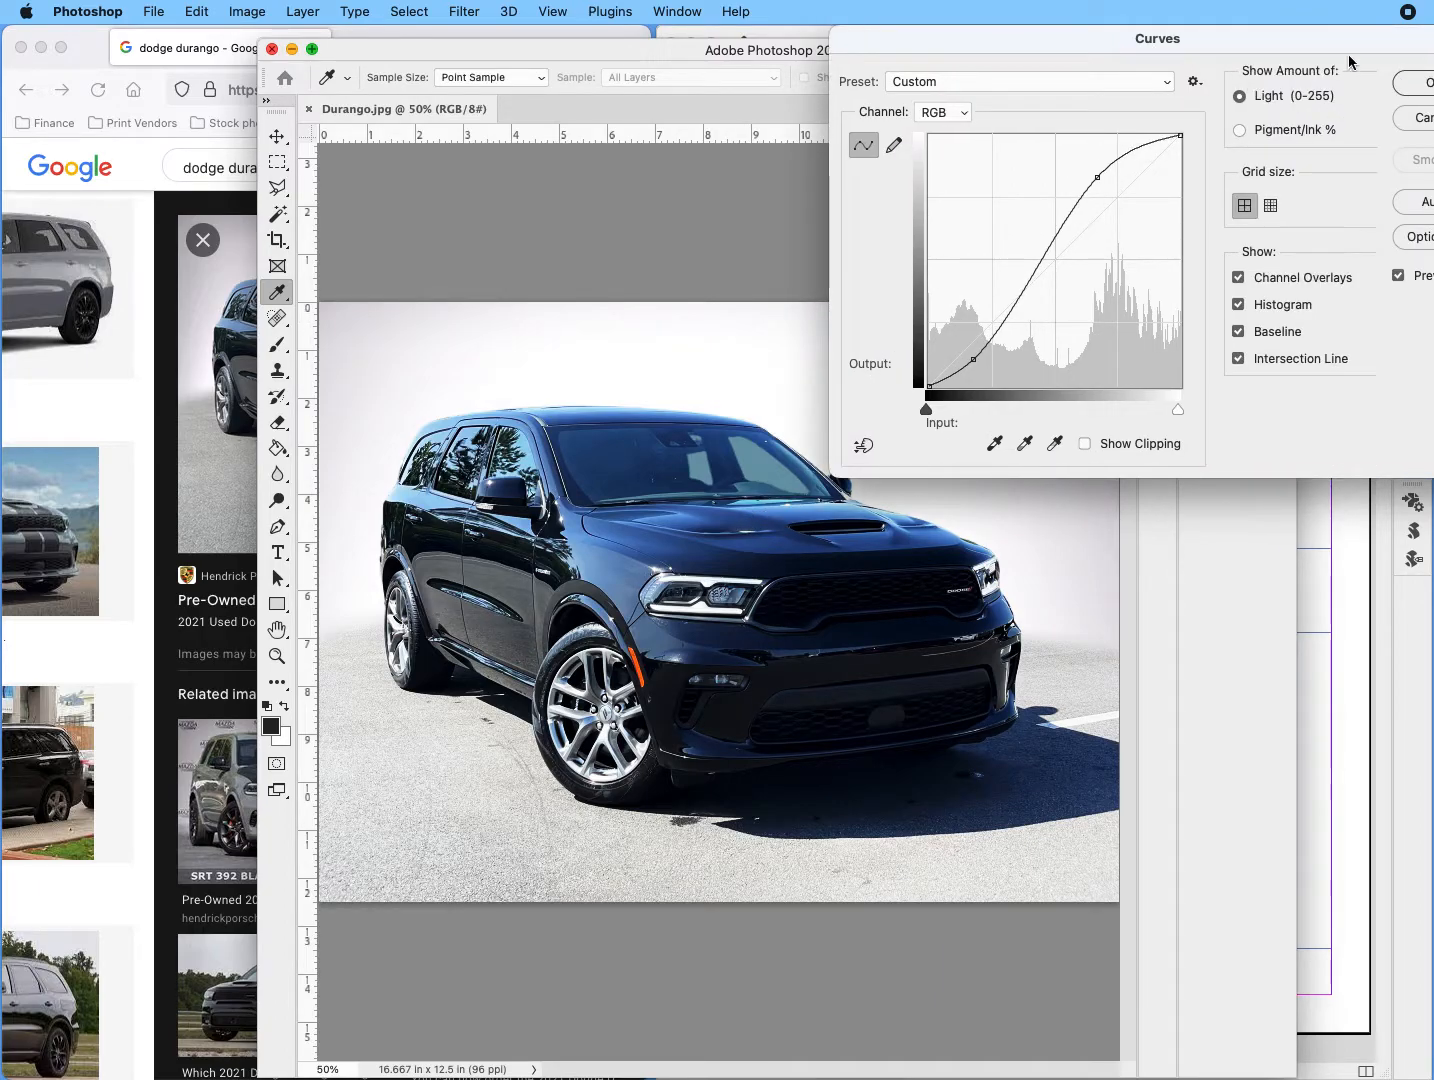
pyautogui.moveTo(1203, 41); pyautogui.dragTo(1084, 40)
pyautogui.click(1299, 84)
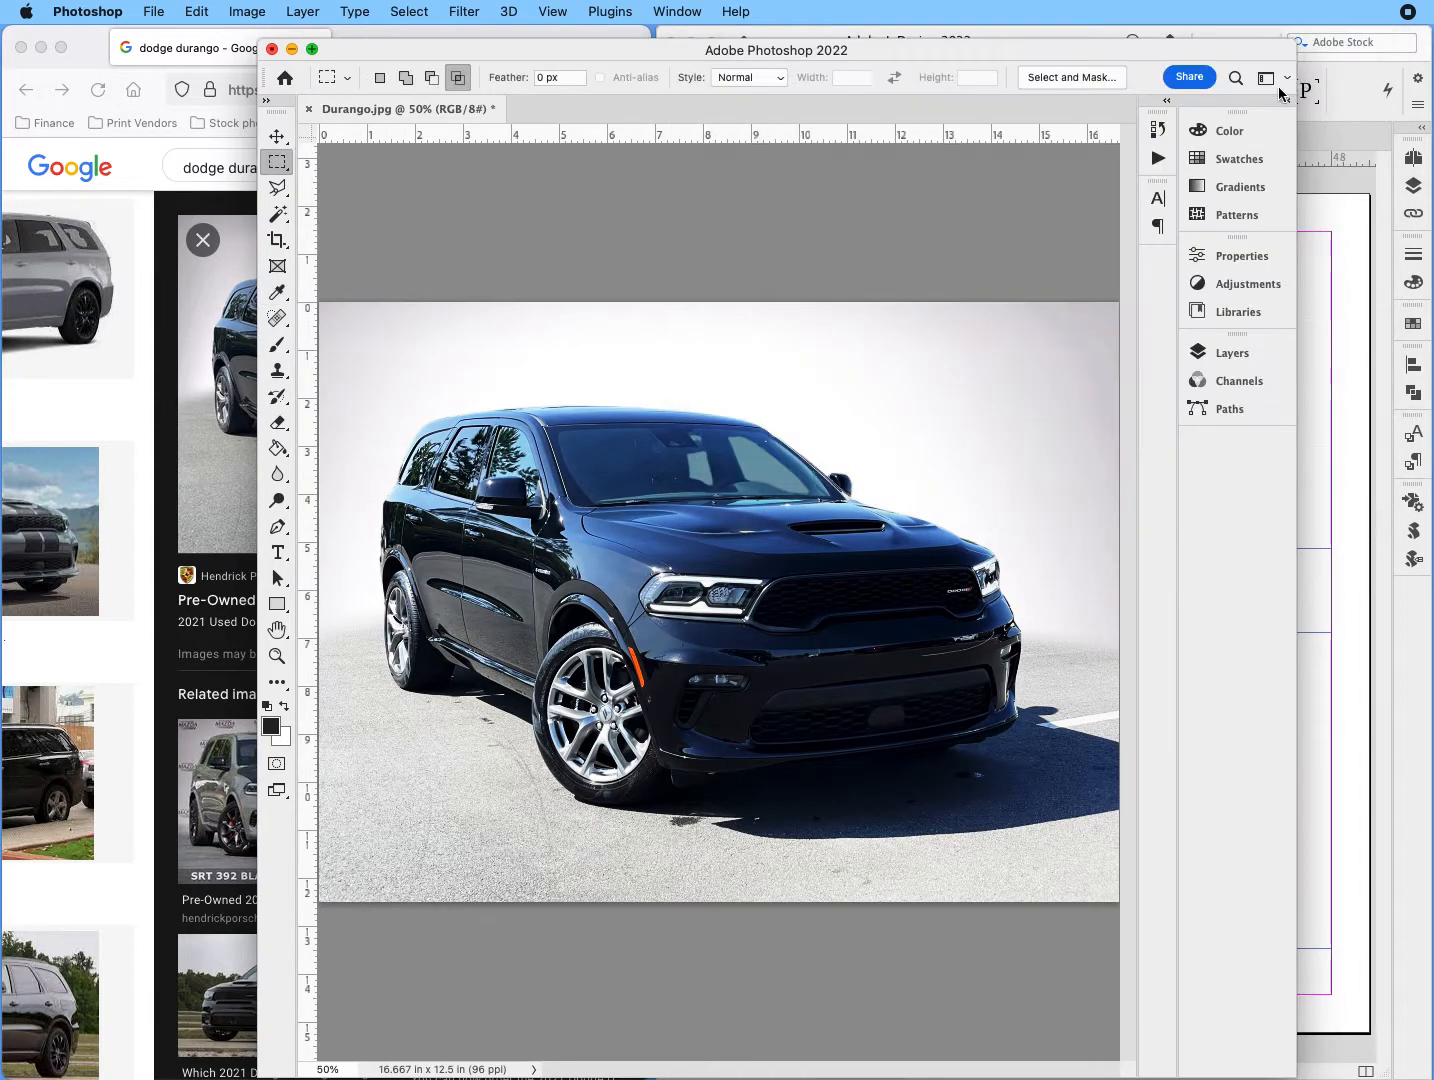
# - Save Durango.jpg as a progressive JPEG at quality 12 with 3 scans, close it and return to InDesign
pyautogui.press('super+s')
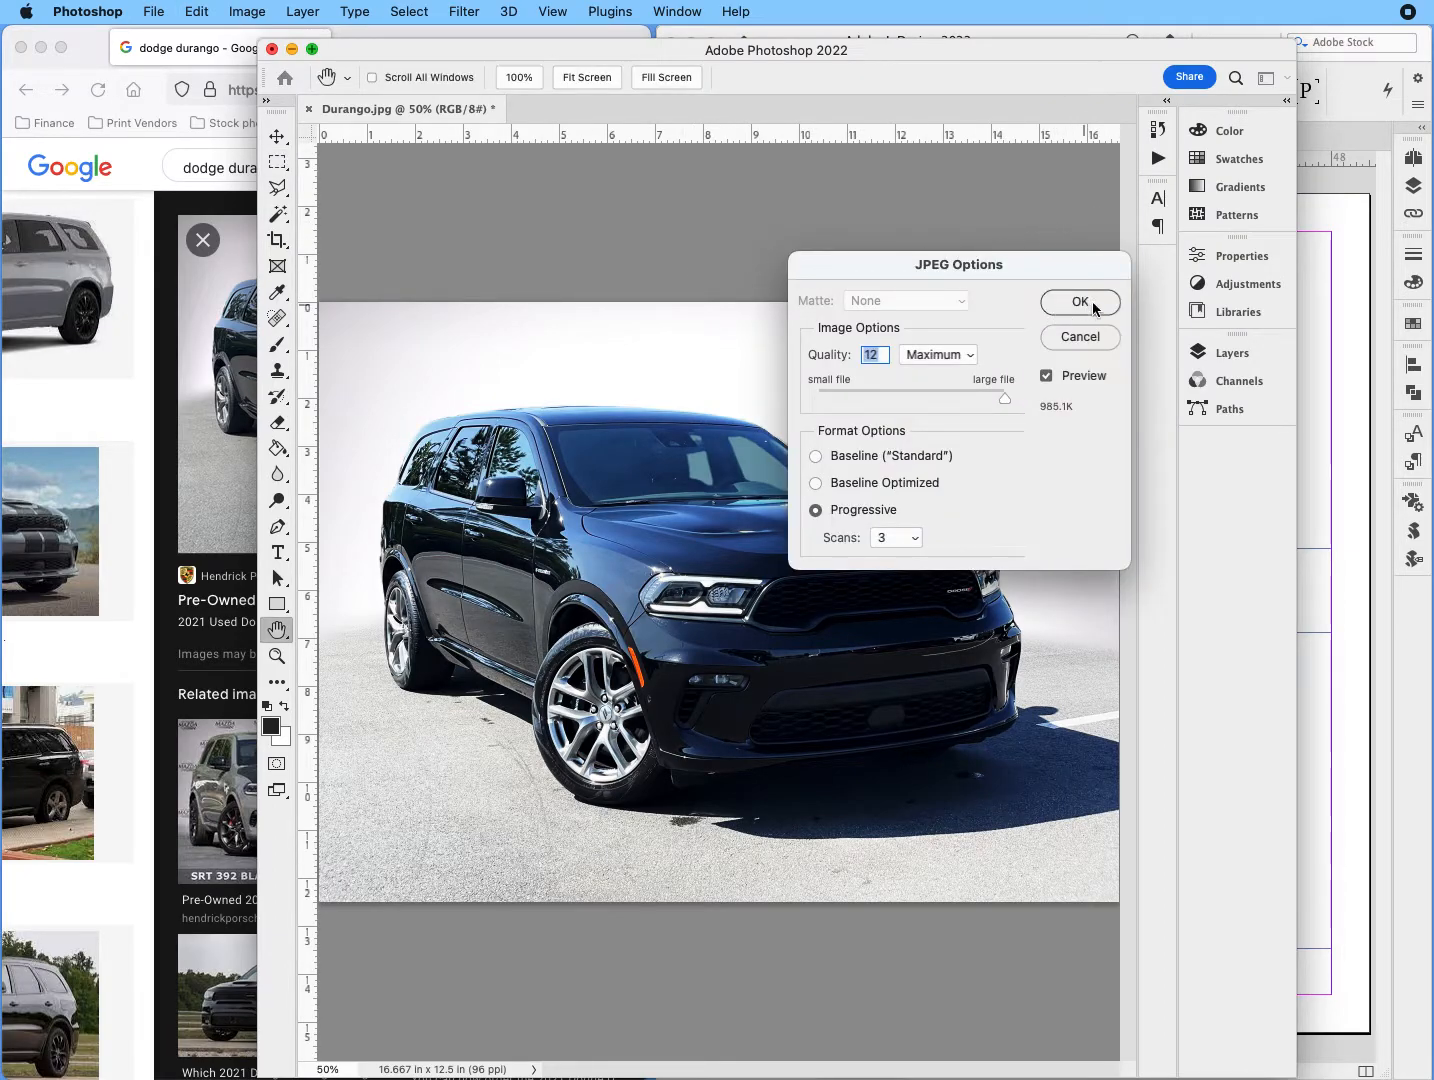
pyautogui.click(1085, 300)
pyautogui.press('super+w')
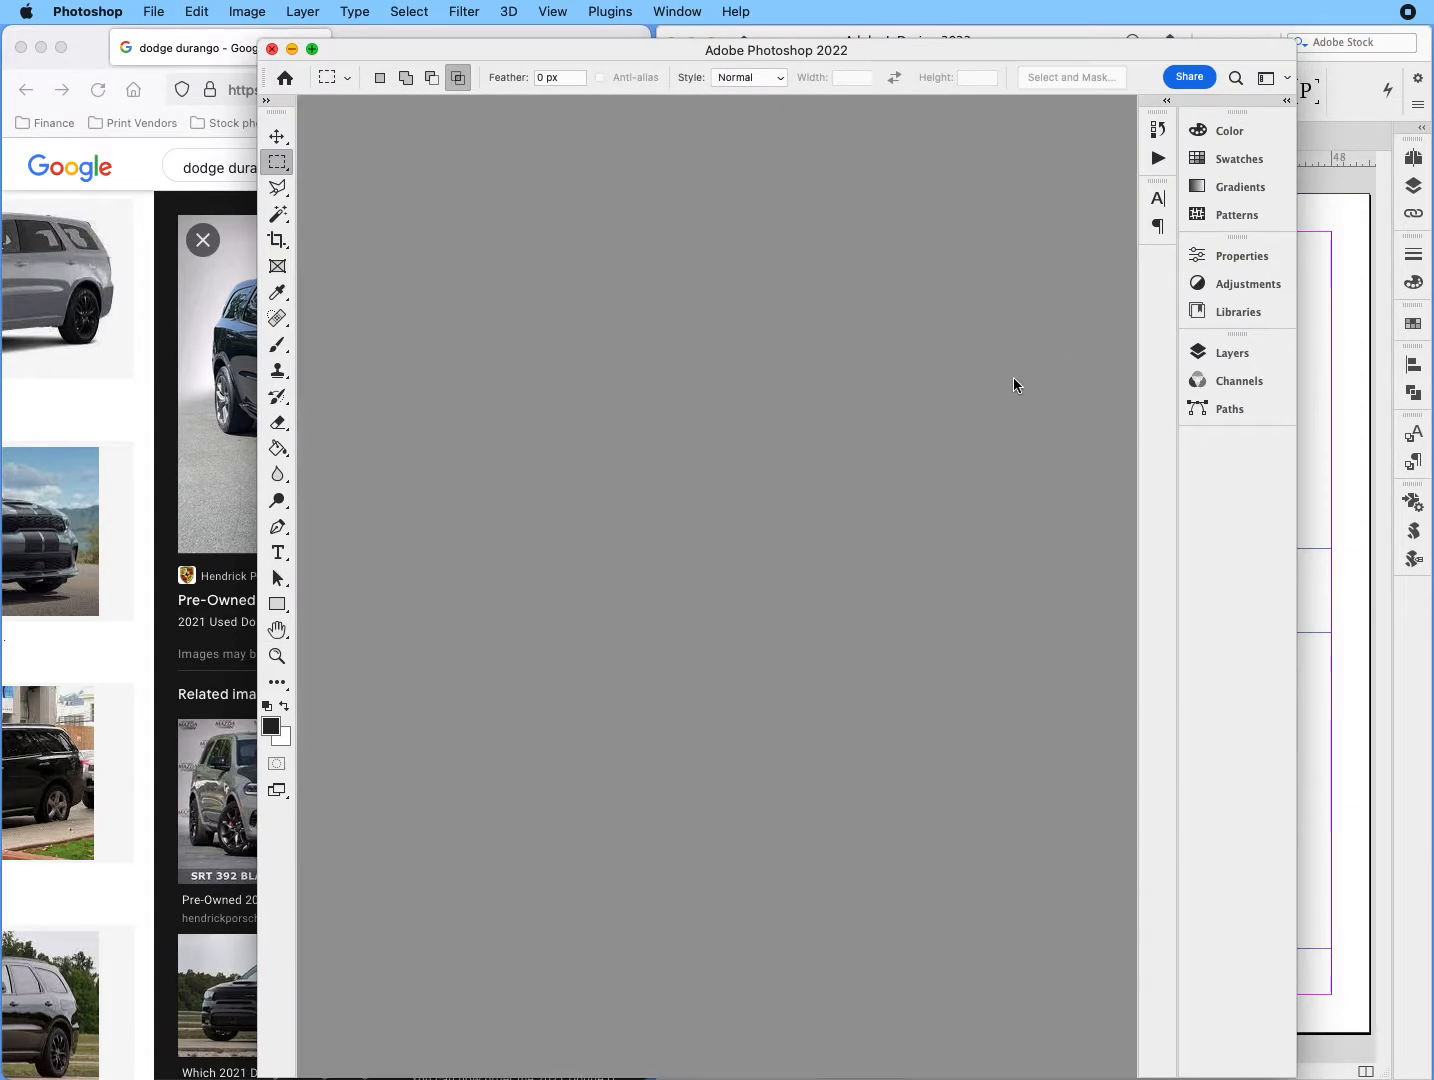
pyautogui.press('super+Tab')
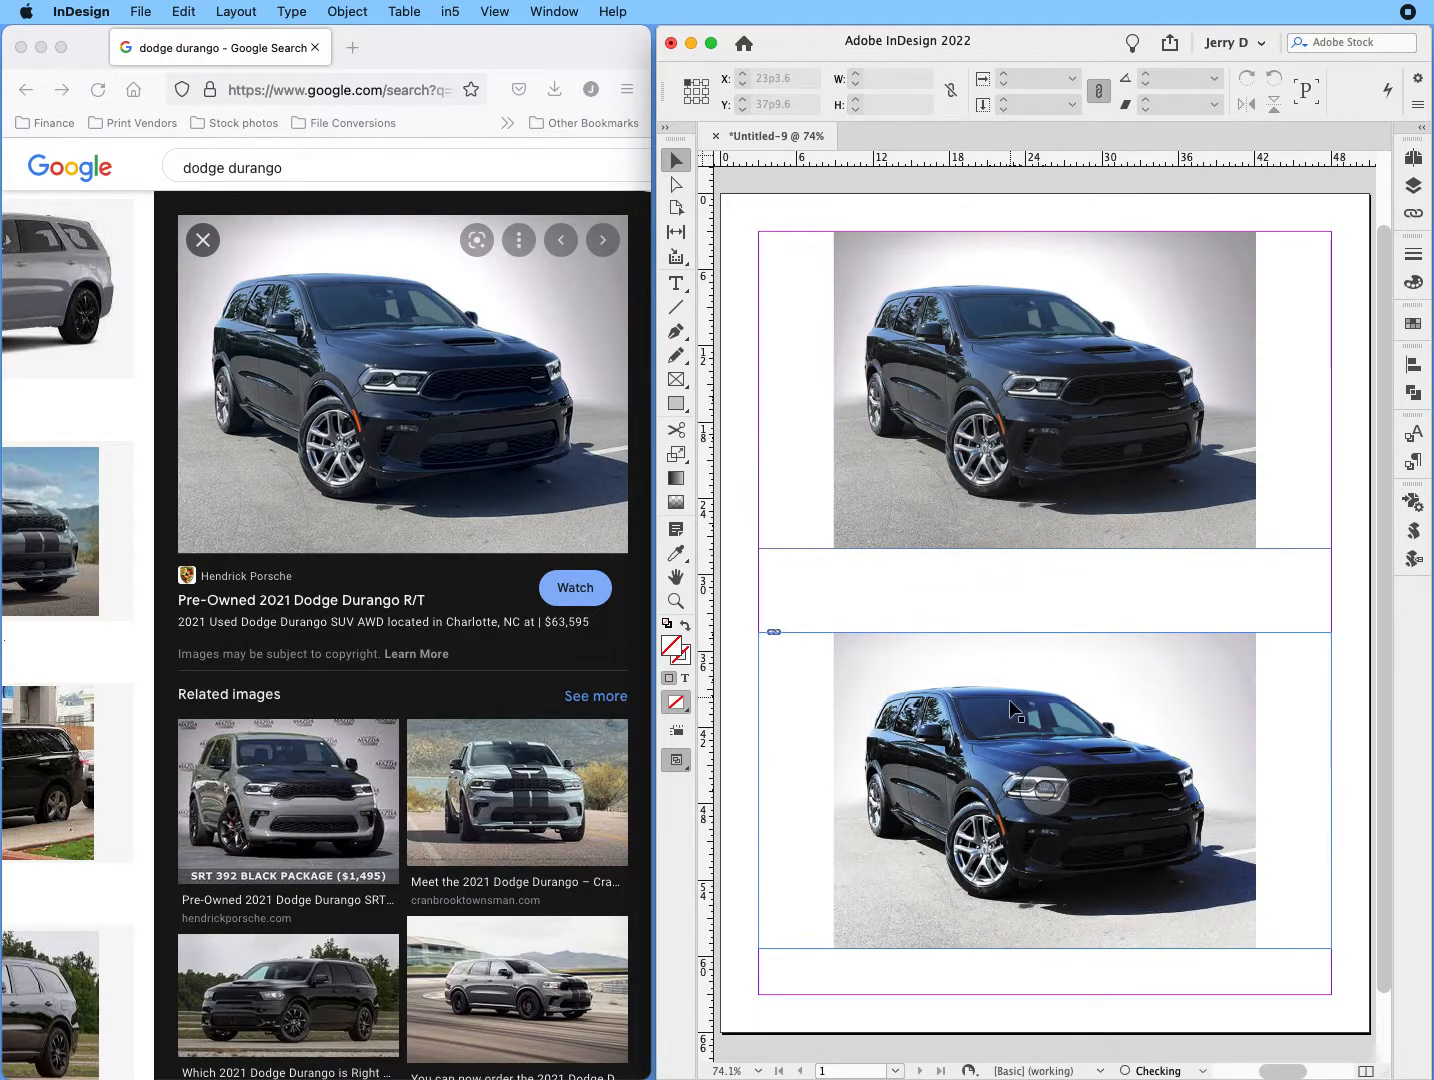
# - Reopen the lower image in Photoshop and apply a steeper RGB curve, moving its upper point to input 103, output 193
pyautogui.click(1036, 765)
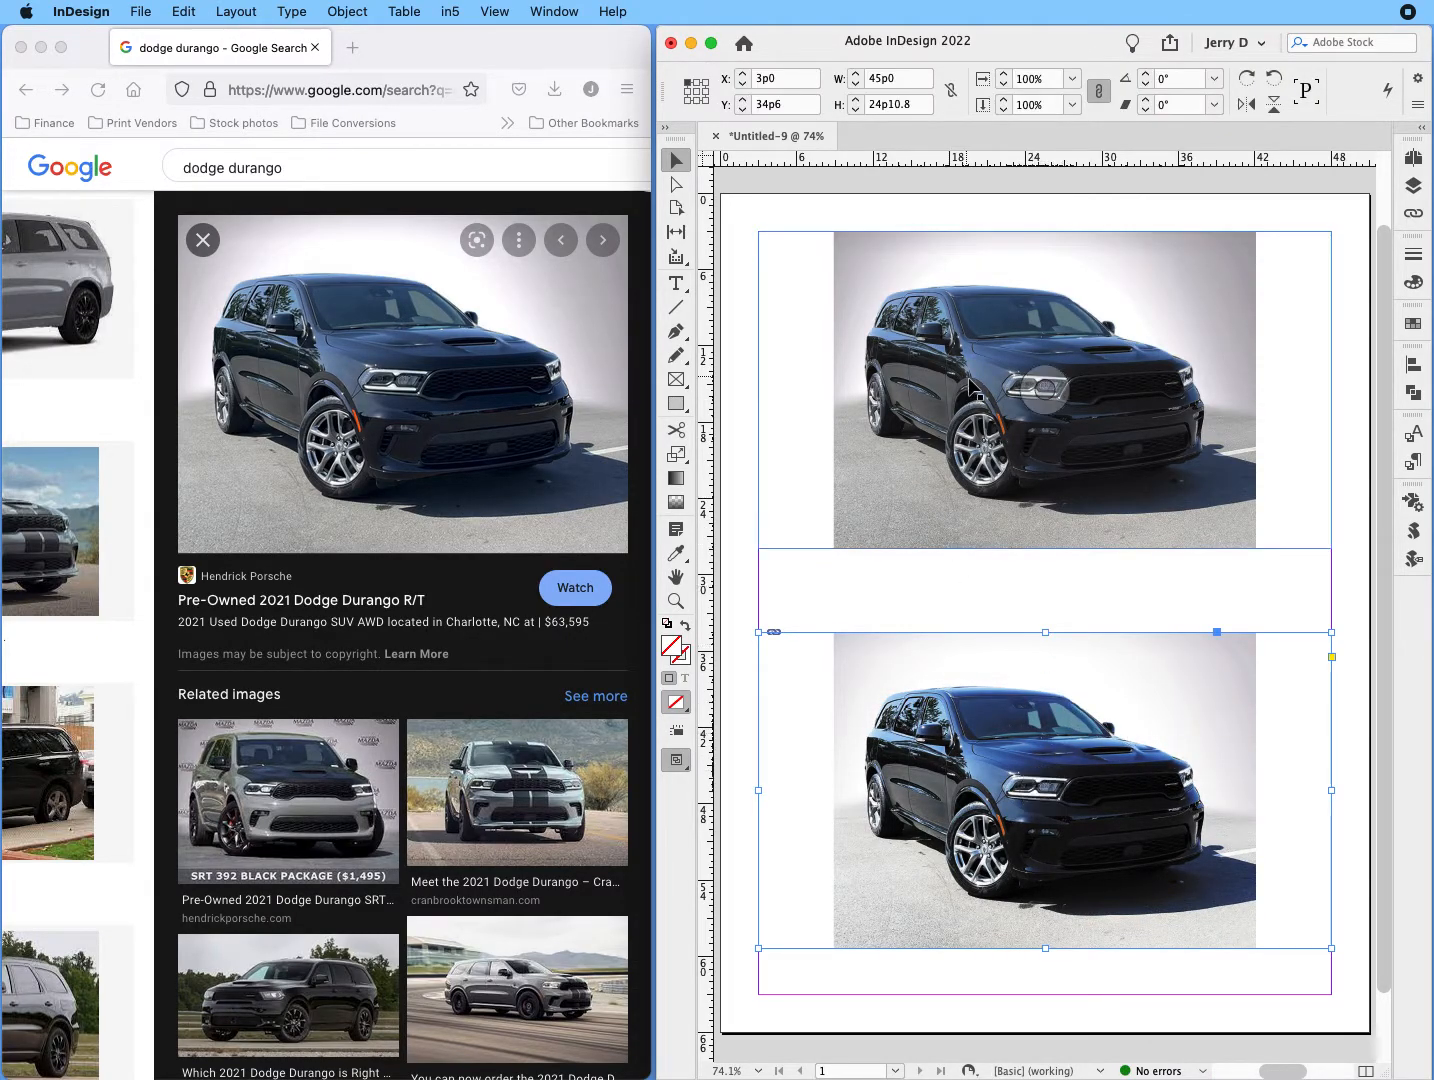
pyautogui.keyDown('alt'); pyautogui.doubleClick(1035, 778); pyautogui.keyUp('alt')
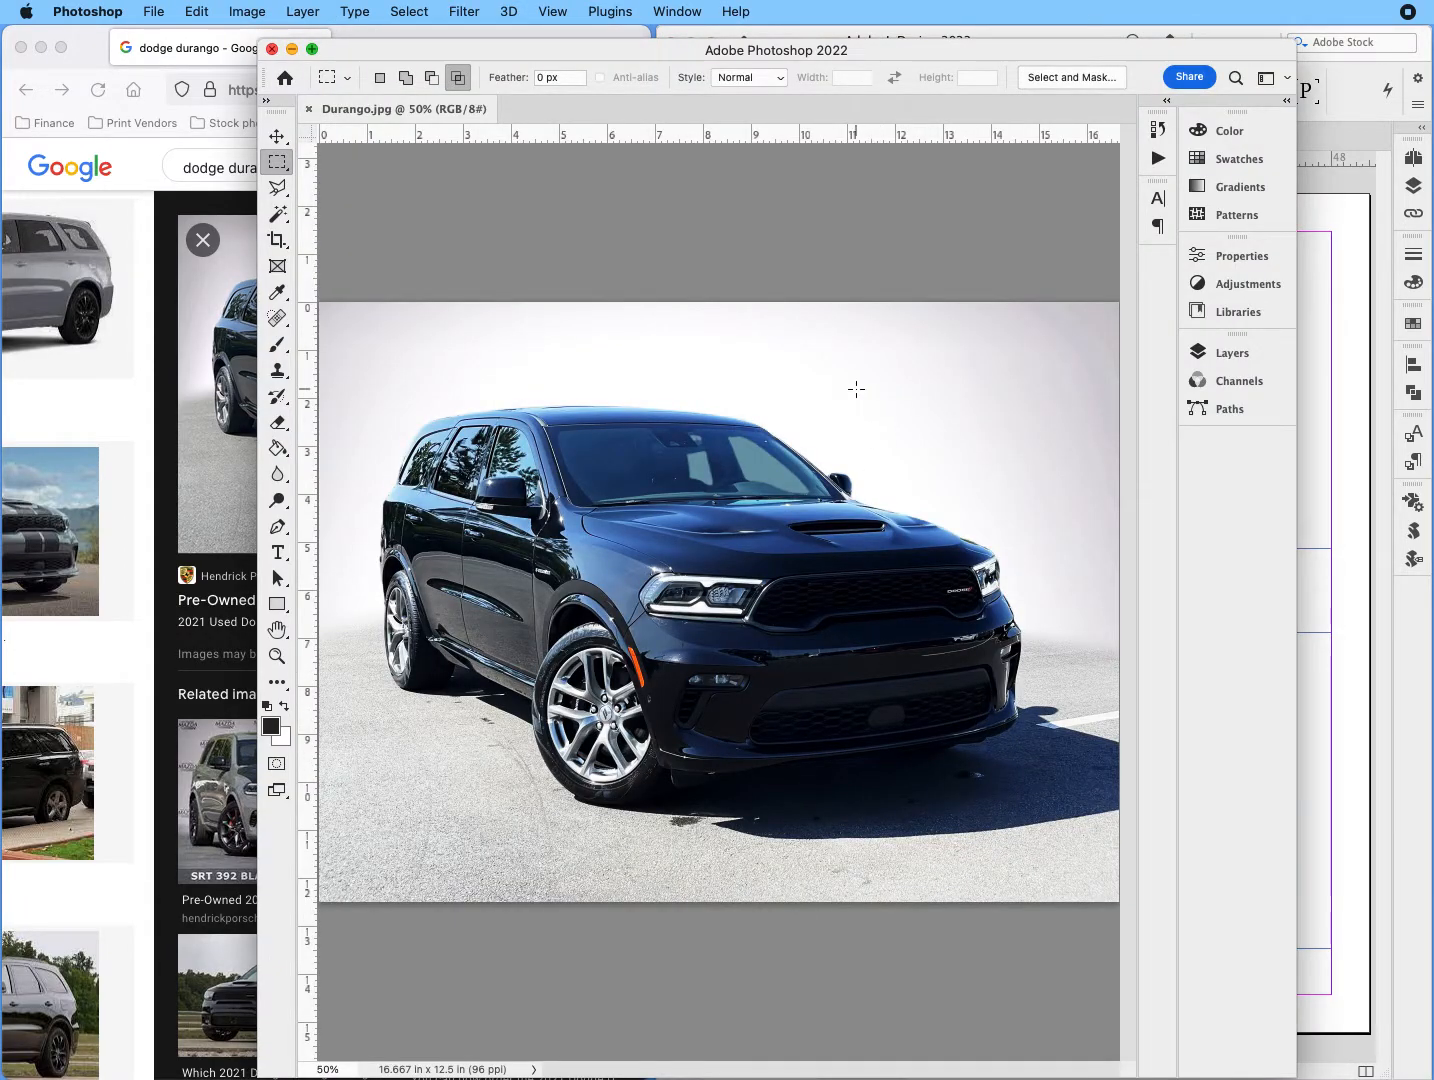
pyautogui.press('super+m')
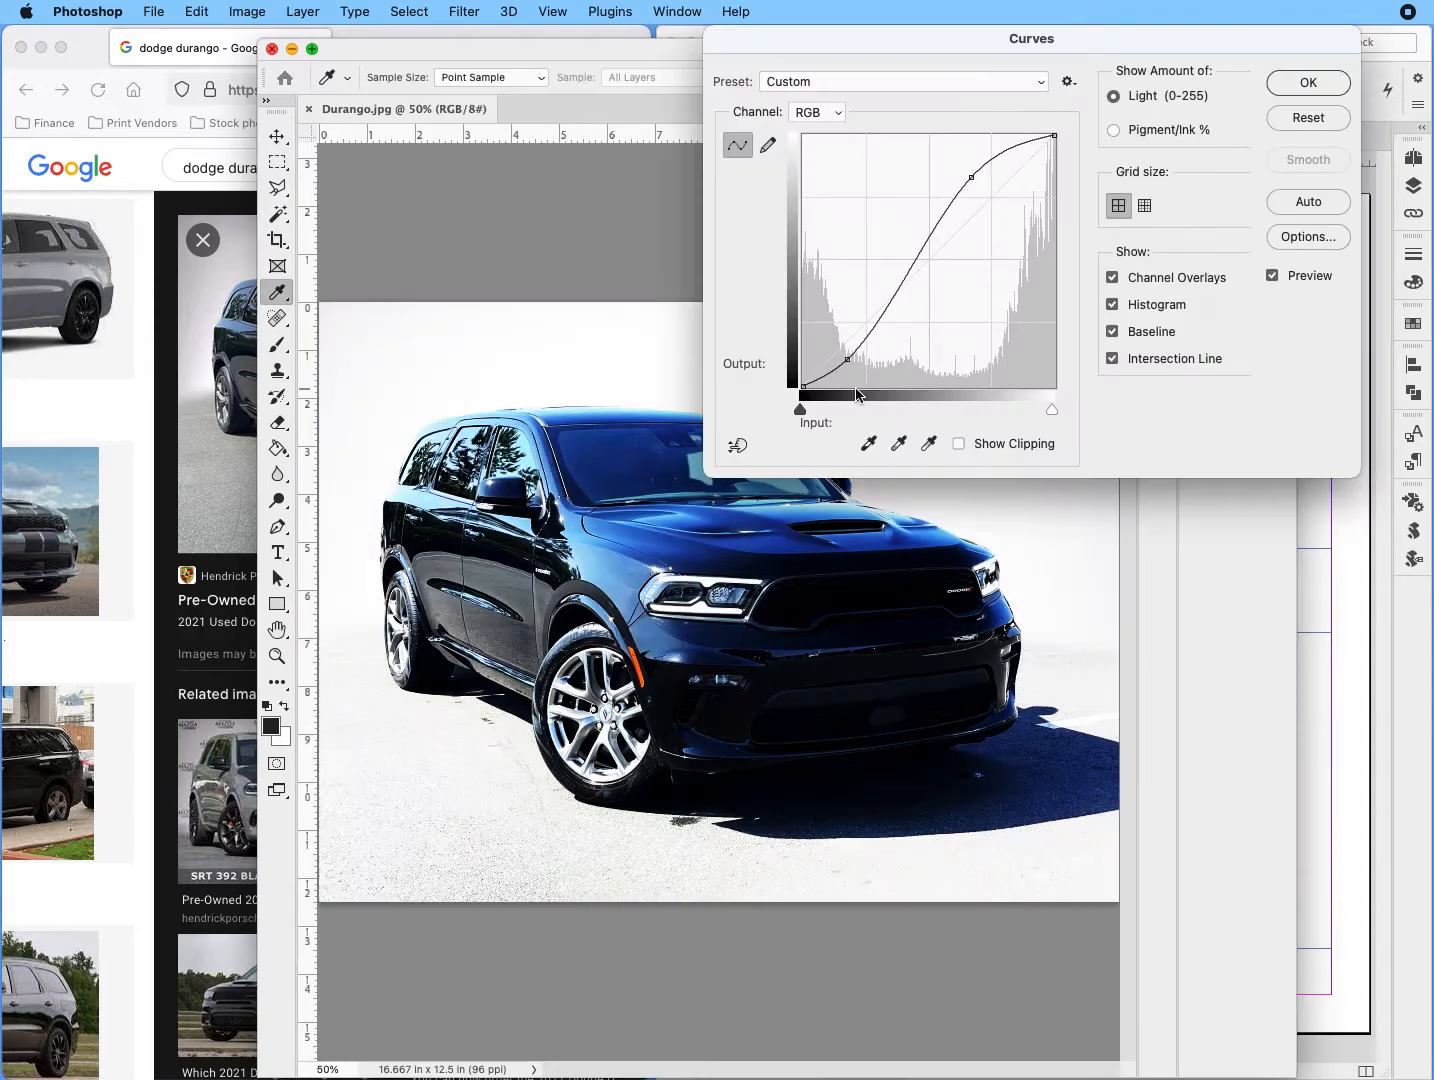
pyautogui.moveTo(971, 176); pyautogui.dragTo(904, 196)
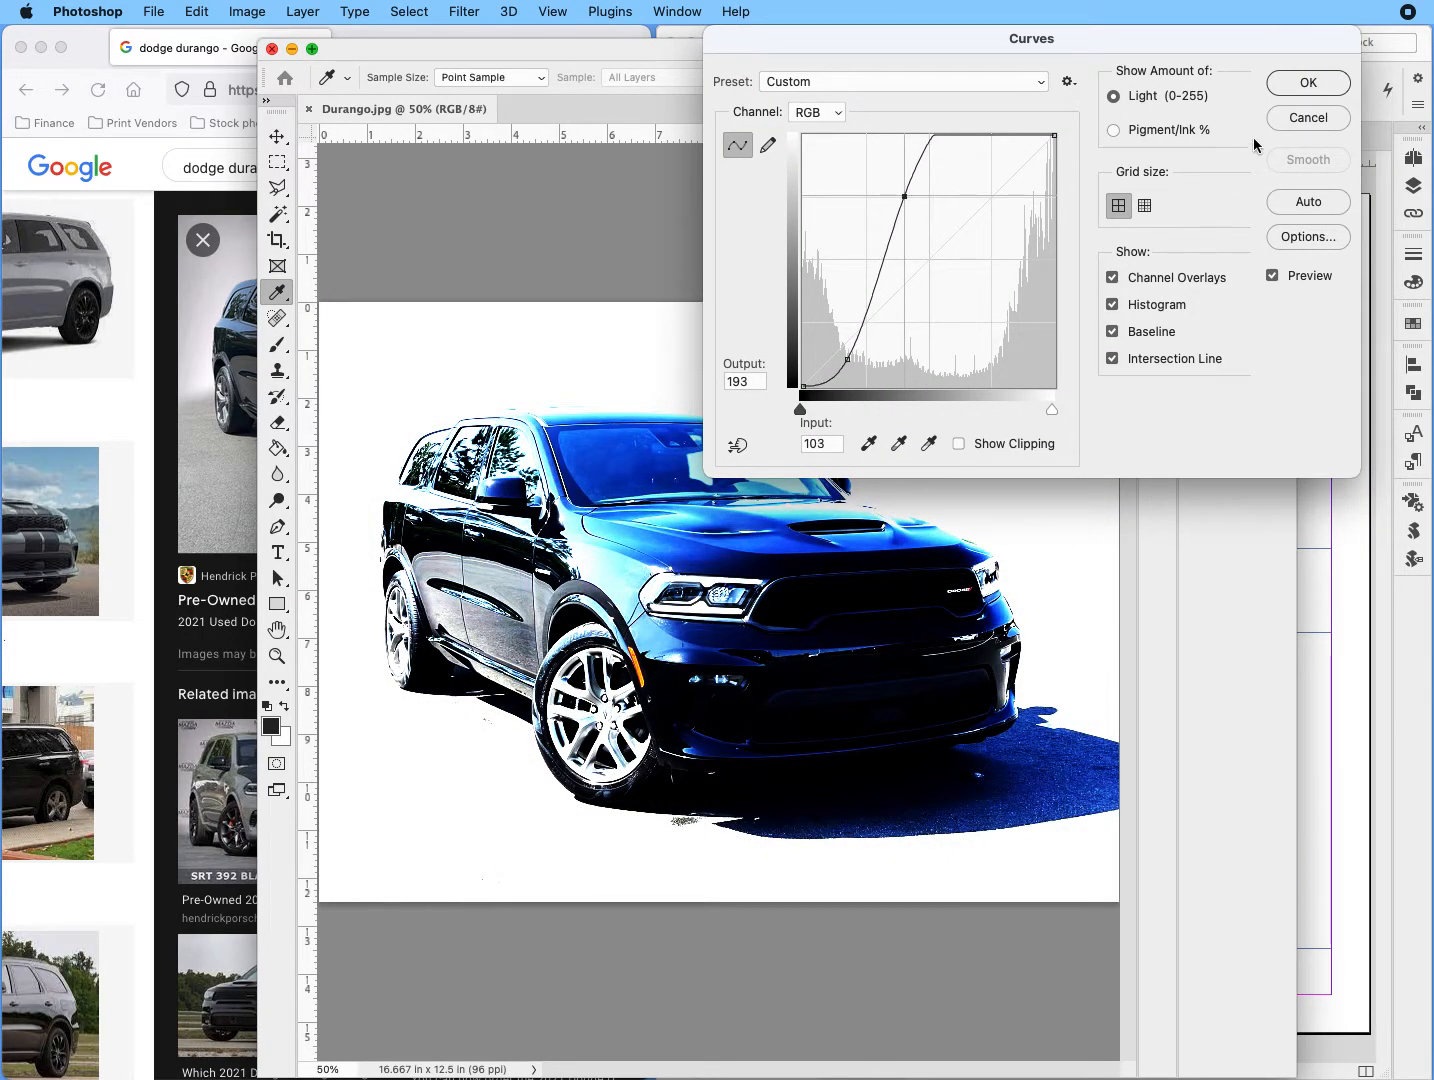
pyautogui.click(1296, 89)
# - Save the stronger contrast edit to Durango.jpg, close the file and switch back to InDesign
pyautogui.hotkey('ctrl', 's')
pyautogui.hotkey('ctrl', 'w')
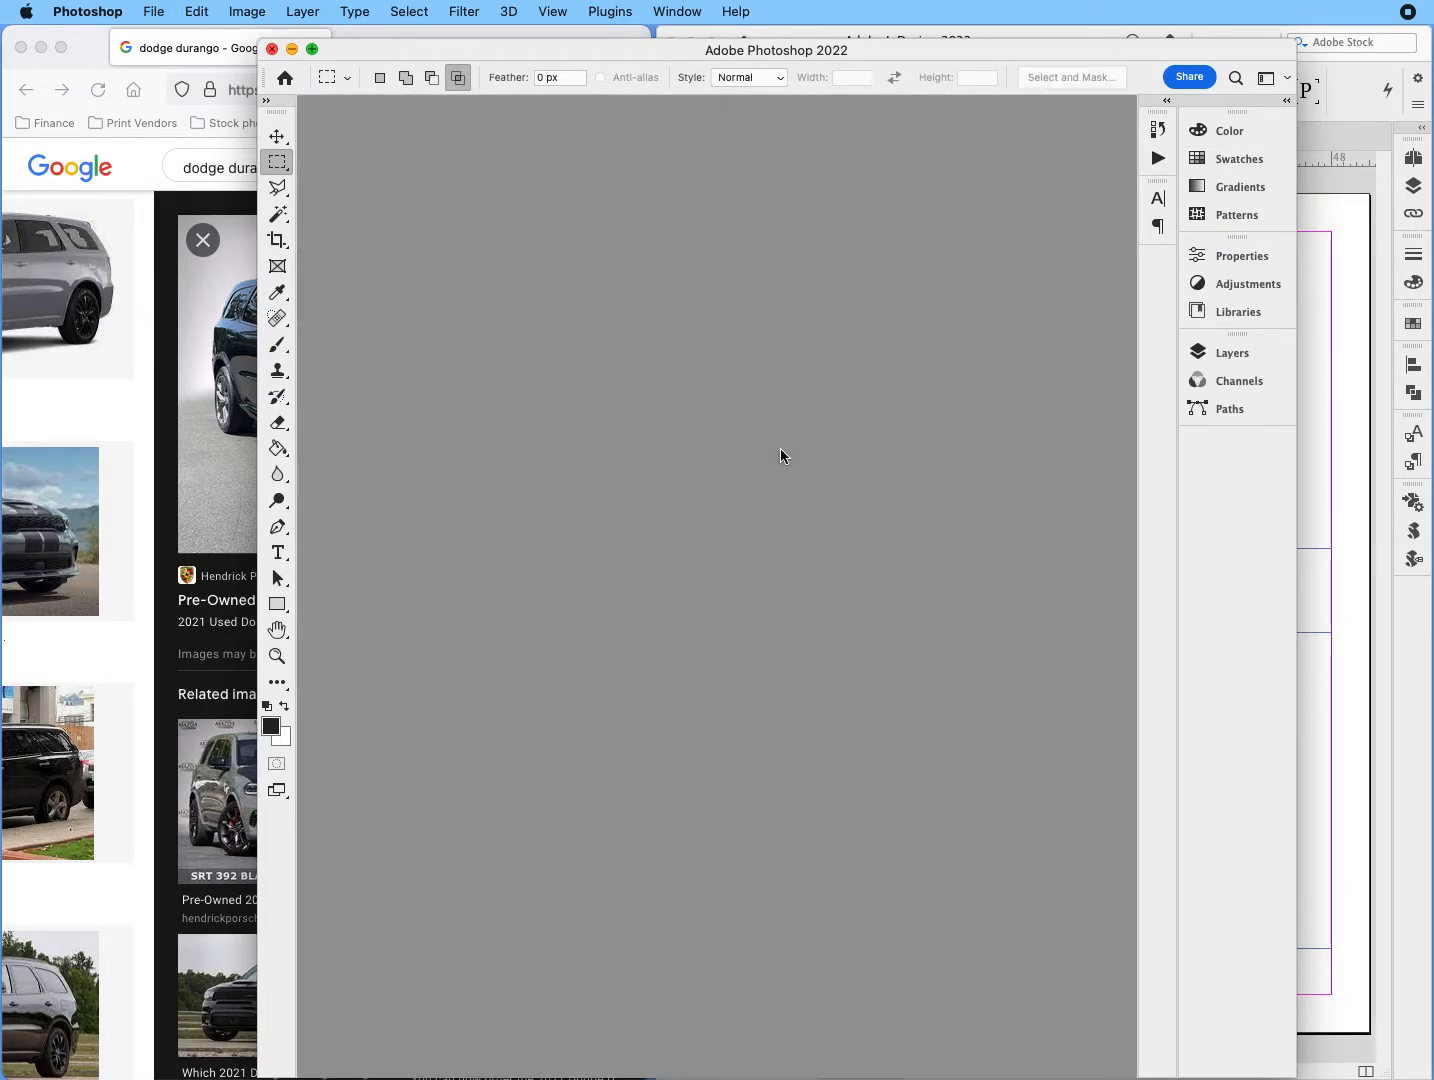
pyautogui.press('super+Tab')
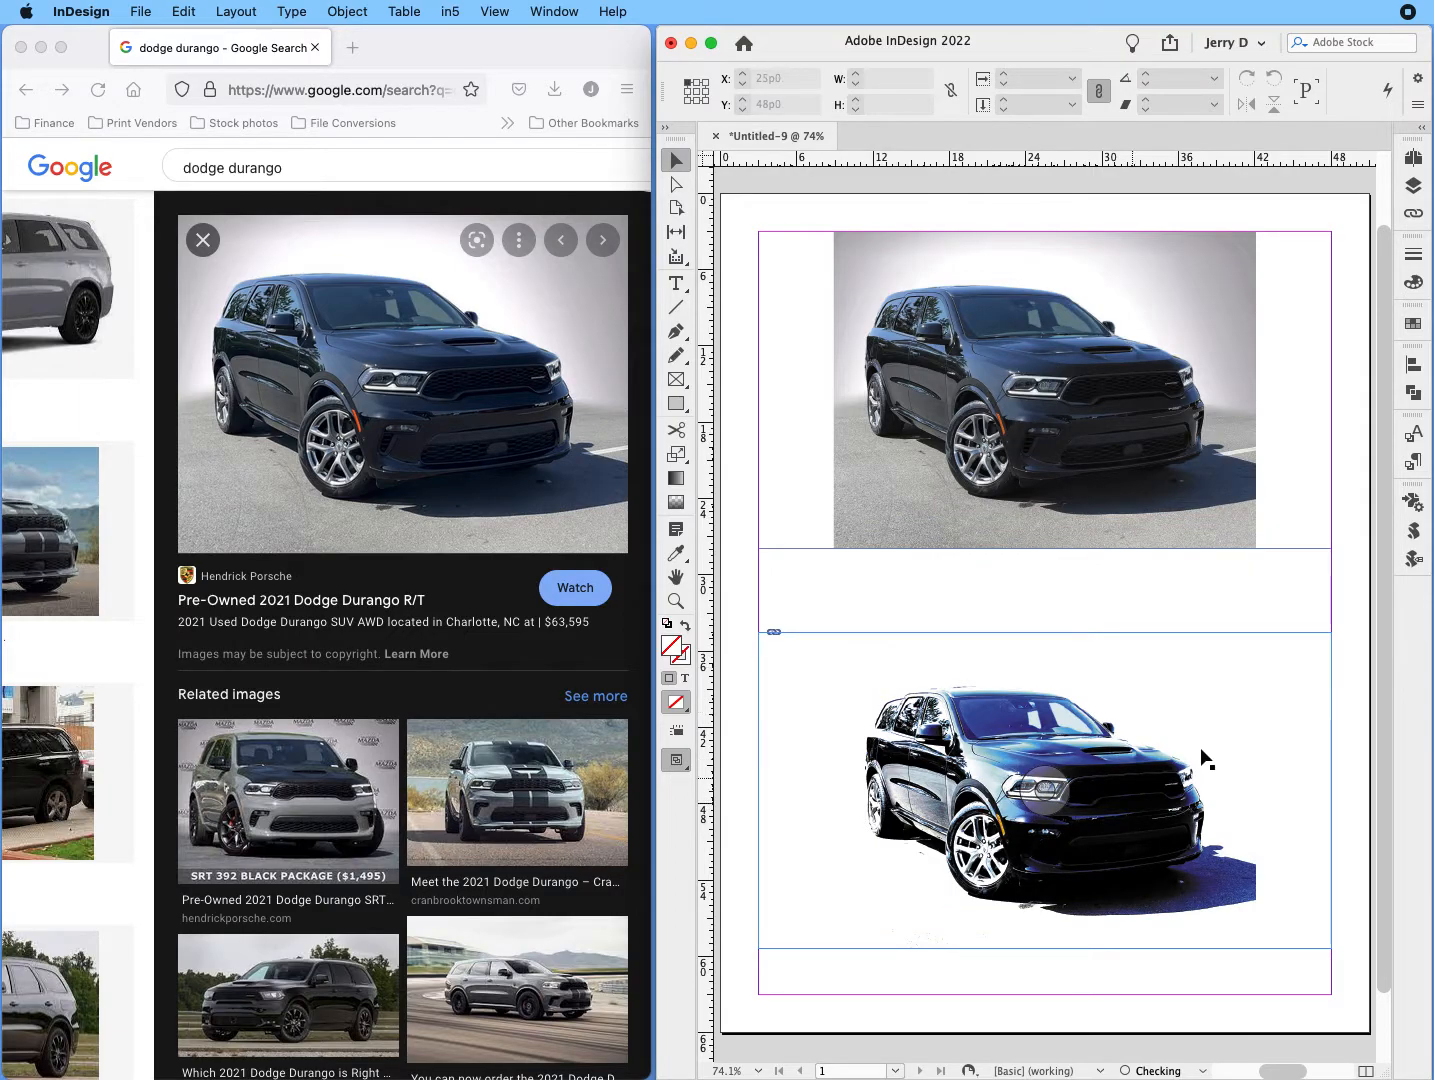